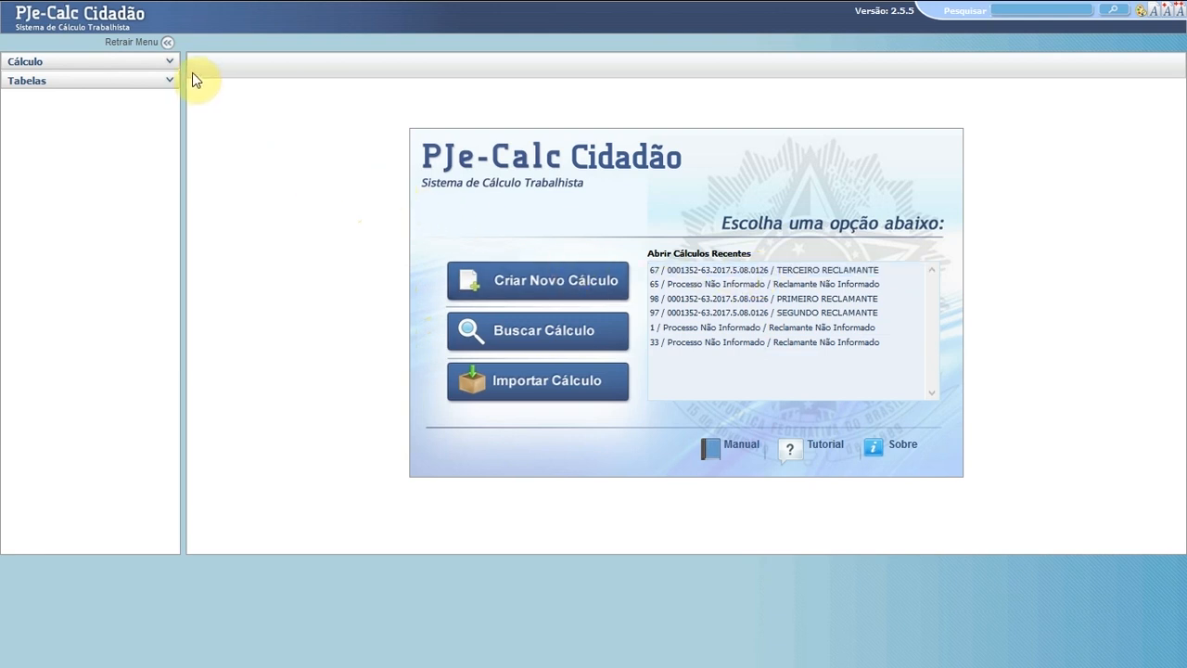
- Expand the Cálculo menu and bring up the Buscar form for saved calculations
{"action": "left_click", "coordinate": [117, 64]}
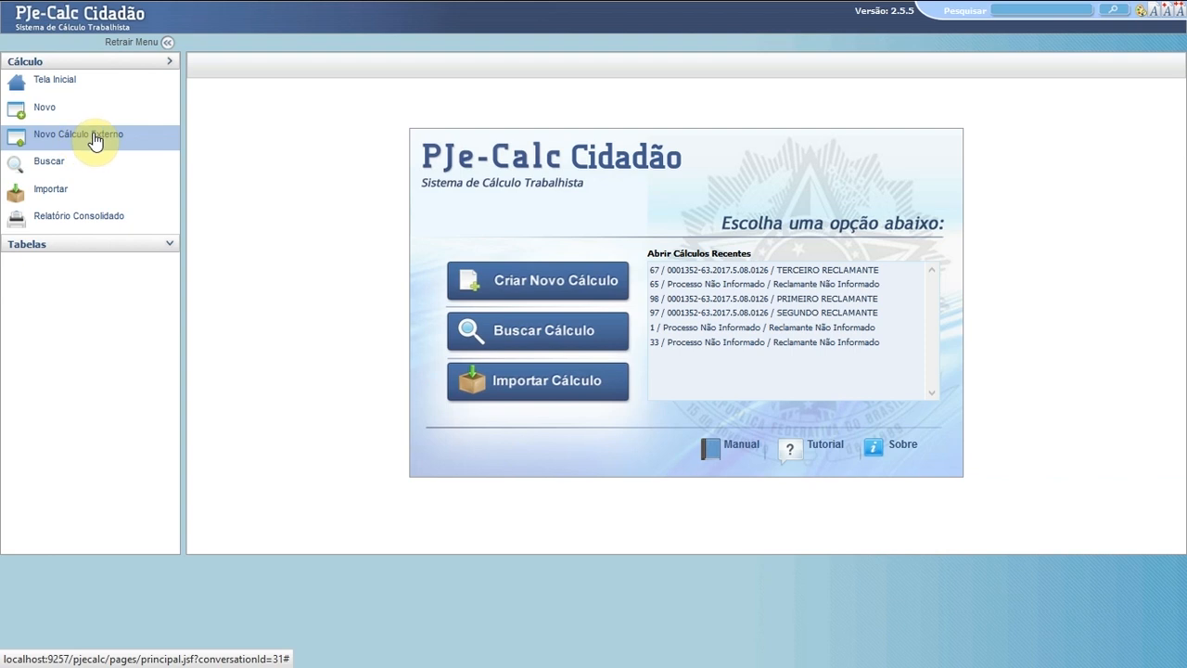
{"action": "left_click", "coordinate": [48, 168]}
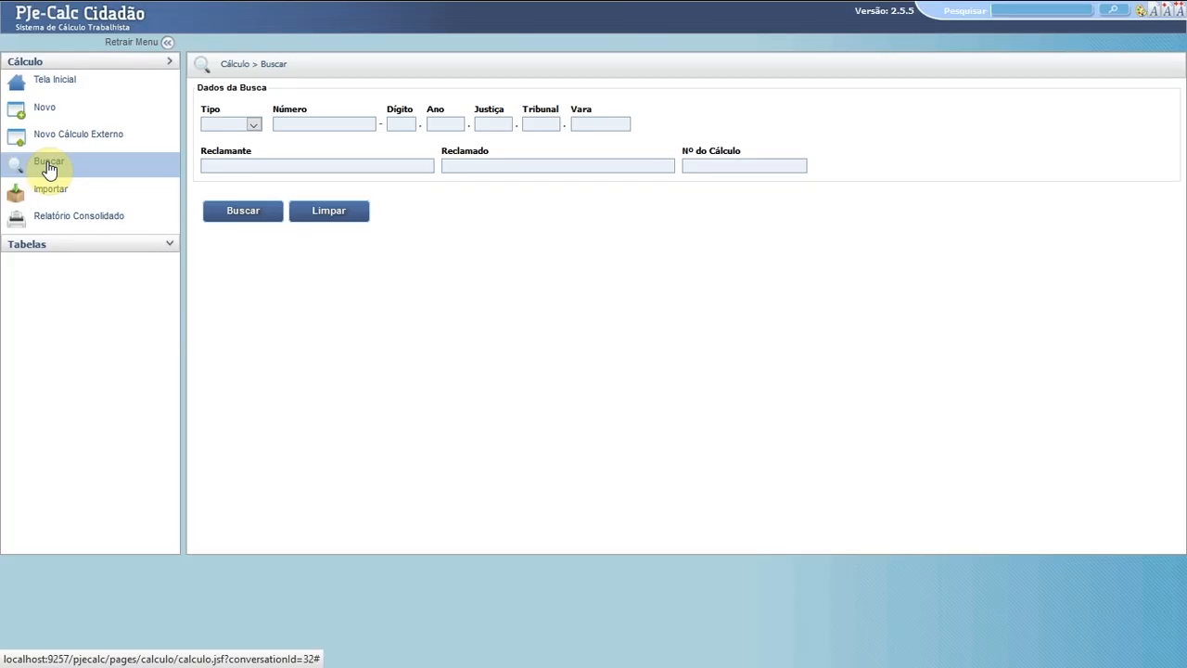
- Search saved calculations for calculation number 1, then go to the Importar page
{"action": "left_click", "coordinate": [336, 122]}
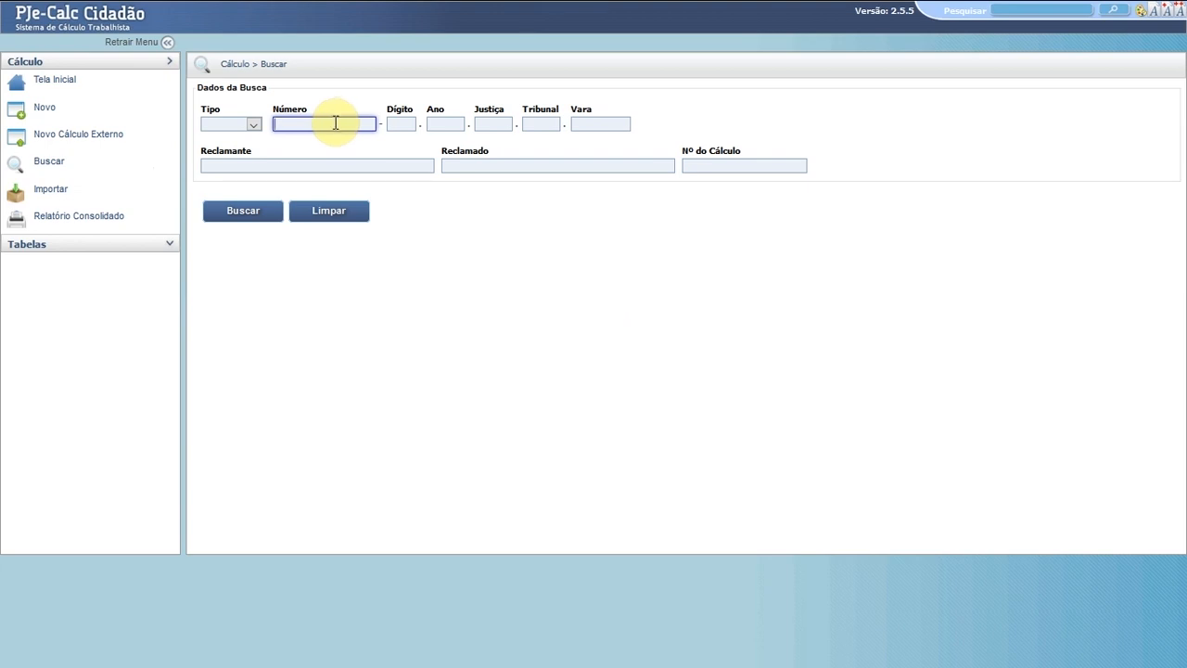
{"action": "left_click", "coordinate": [305, 161]}
{"action": "left_click", "coordinate": [450, 165]}
{"action": "left_click", "coordinate": [705, 165]}
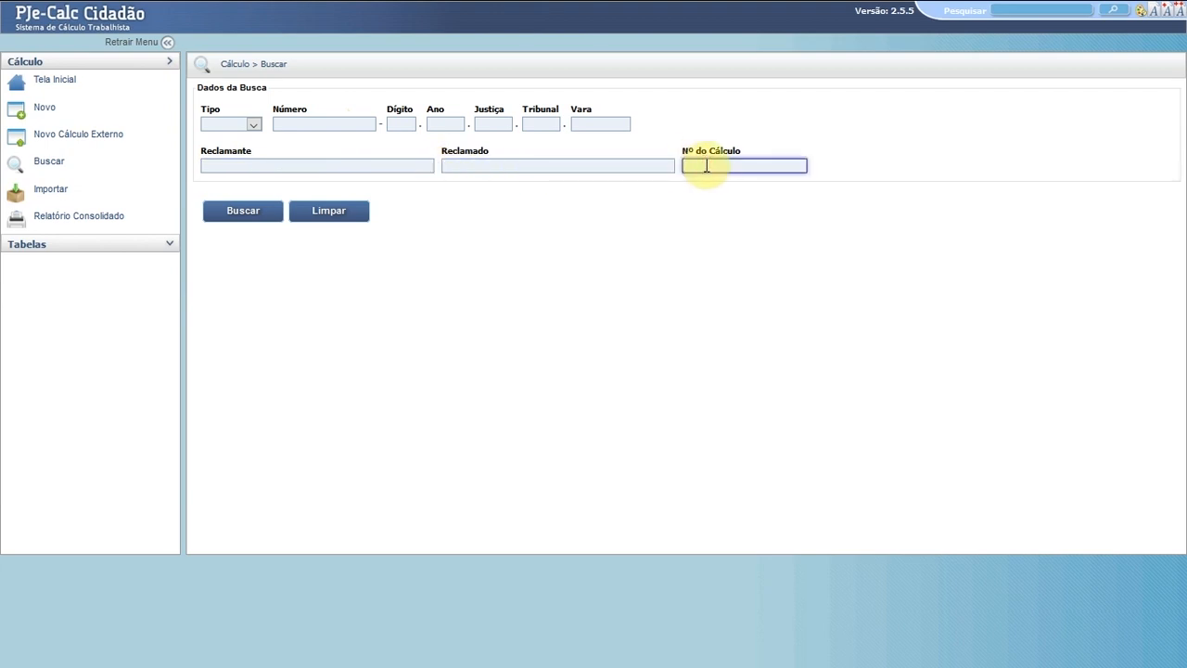
{"action": "type", "text": "1"}
{"action": "key", "text": "Return"}
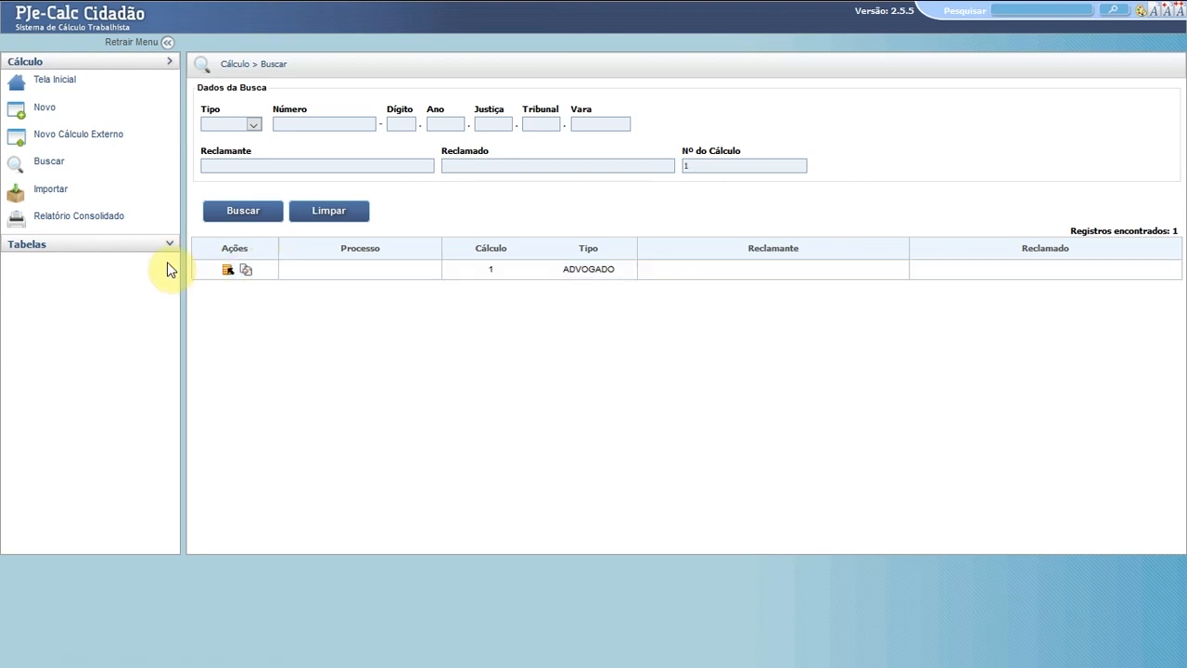
{"action": "left_click", "coordinate": [53, 193]}
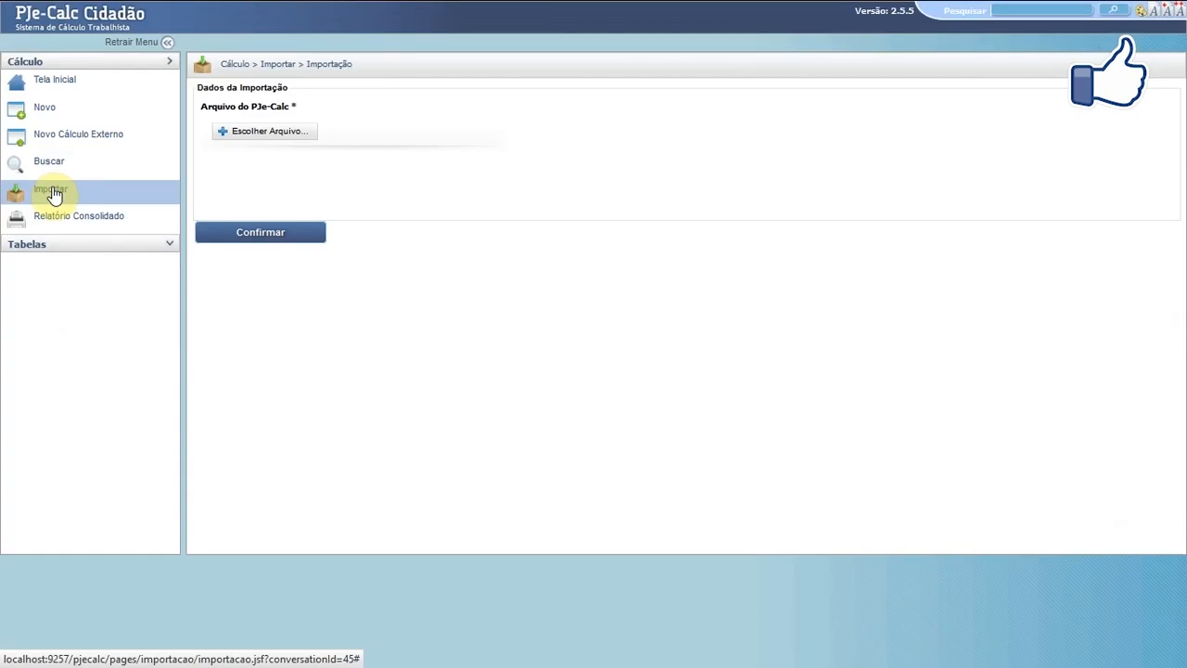
- Import CALCULO_33_DATA_16122019_HORA_110256.PJC from Nova pasta and confirm the import
{"action": "left_click", "coordinate": [265, 137]}
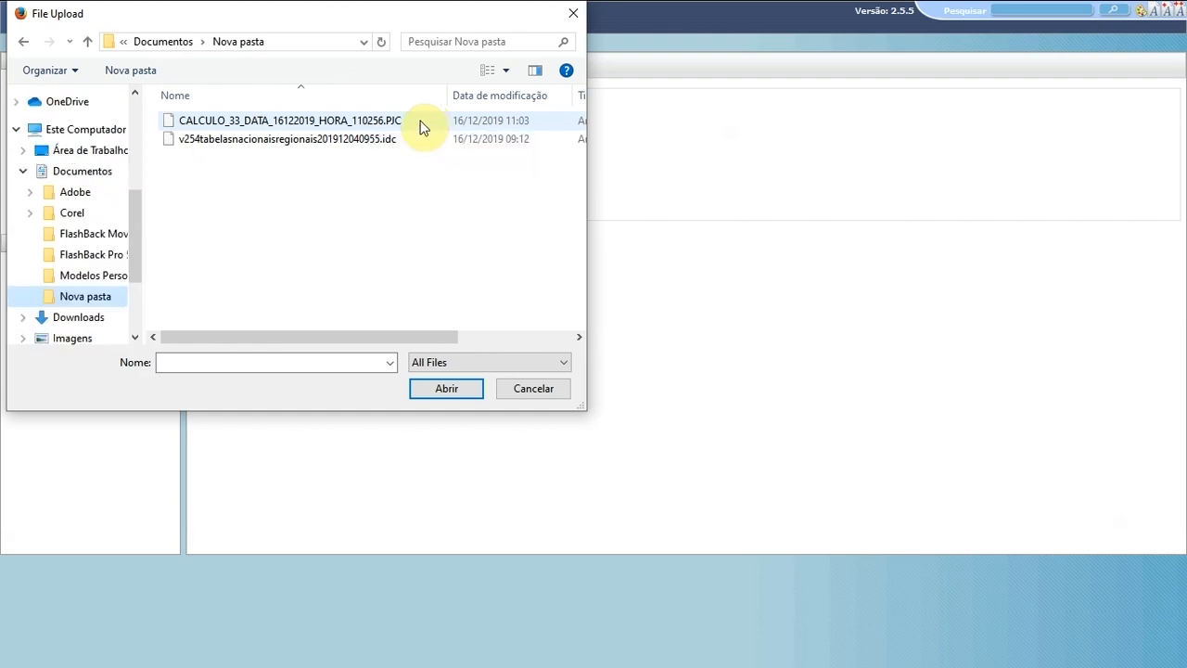
{"action": "left_click", "coordinate": [419, 126]}
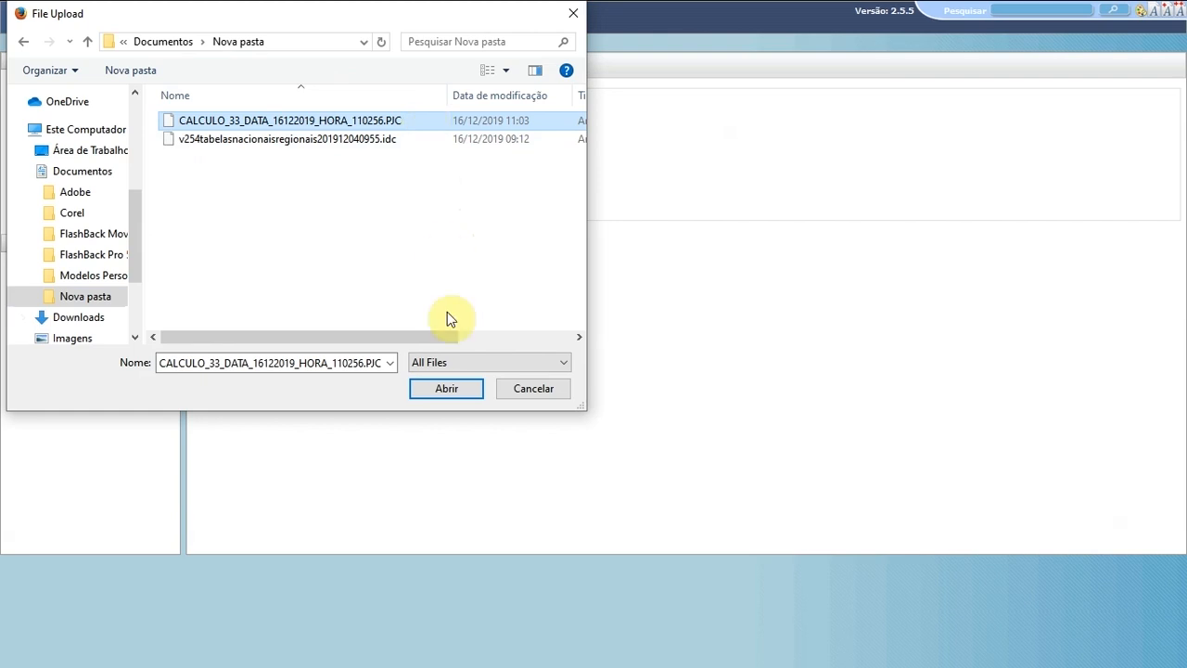
{"action": "left_click", "coordinate": [451, 389]}
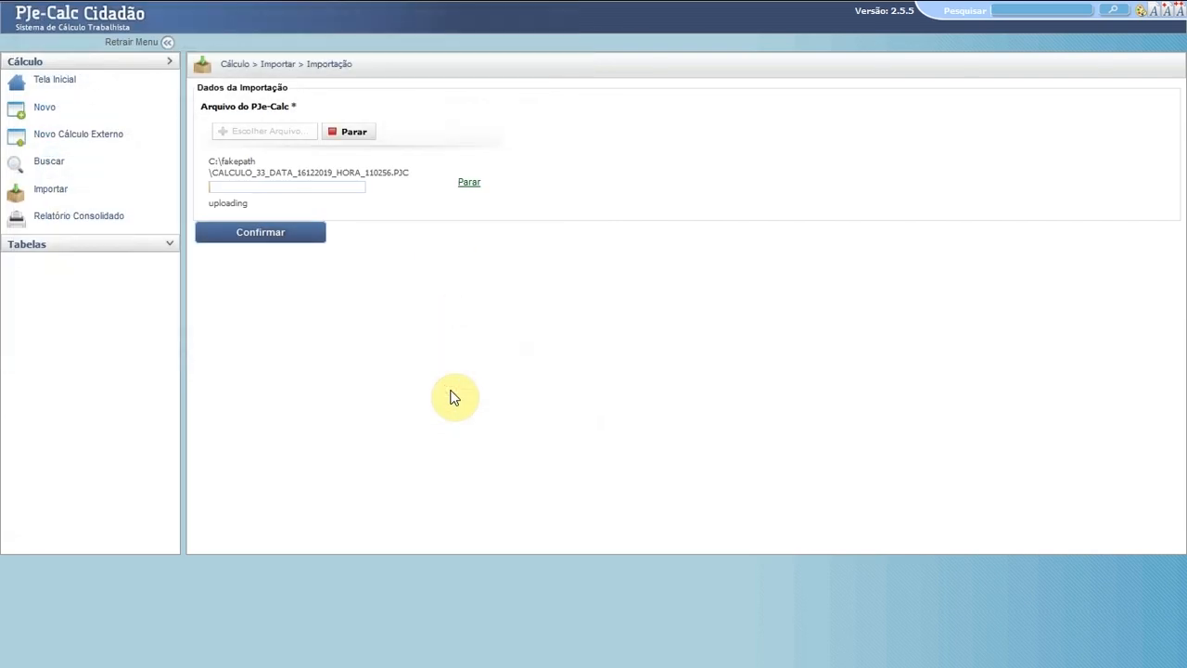
{"action": "left_click", "coordinate": [263, 236]}
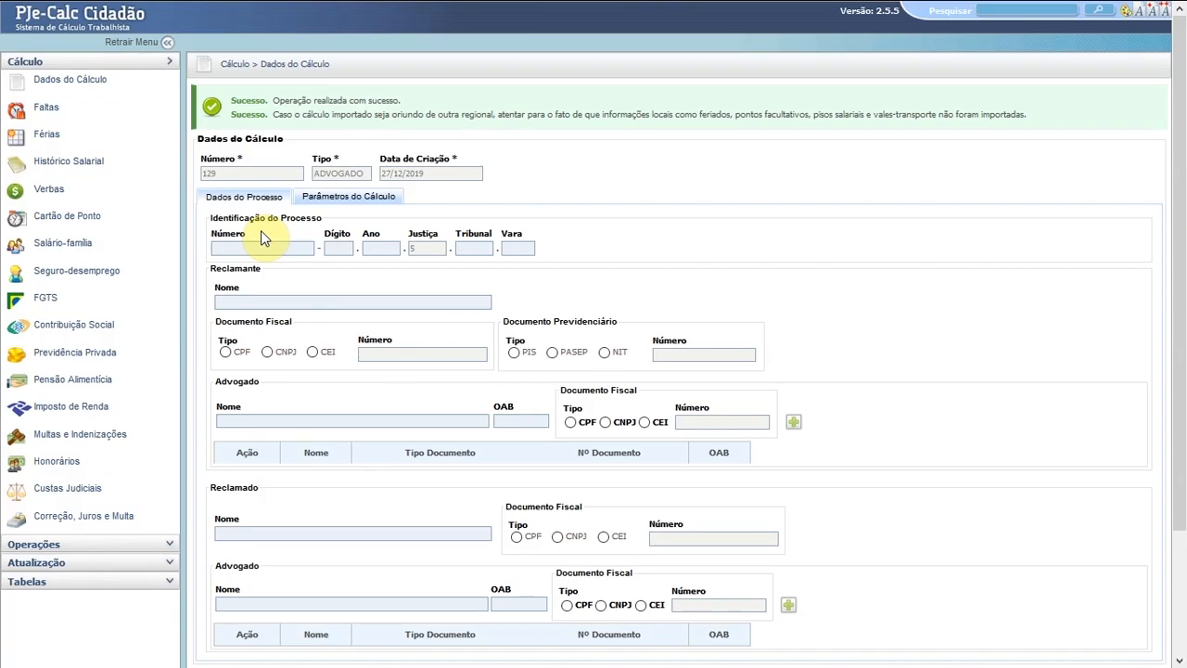
- Review calculation 129's Parâmetros do Cálculo, Verbas and Cartão de Ponto, then close it via Operações
{"action": "left_click", "coordinate": [357, 200]}
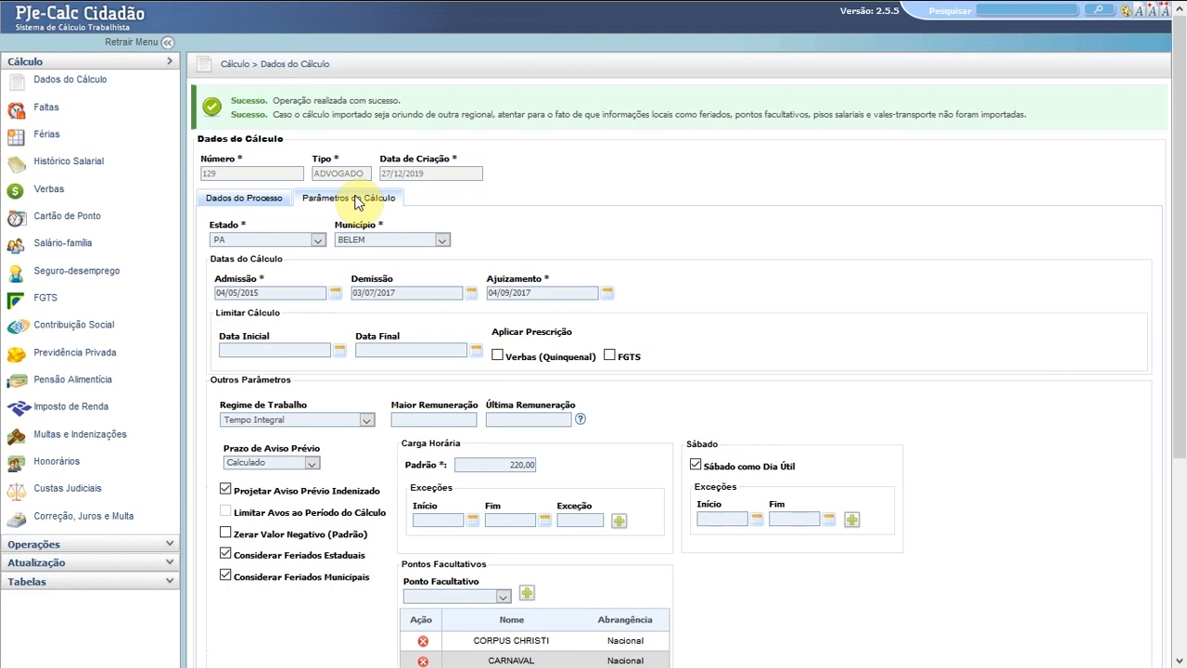
{"action": "left_click", "coordinate": [52, 193]}
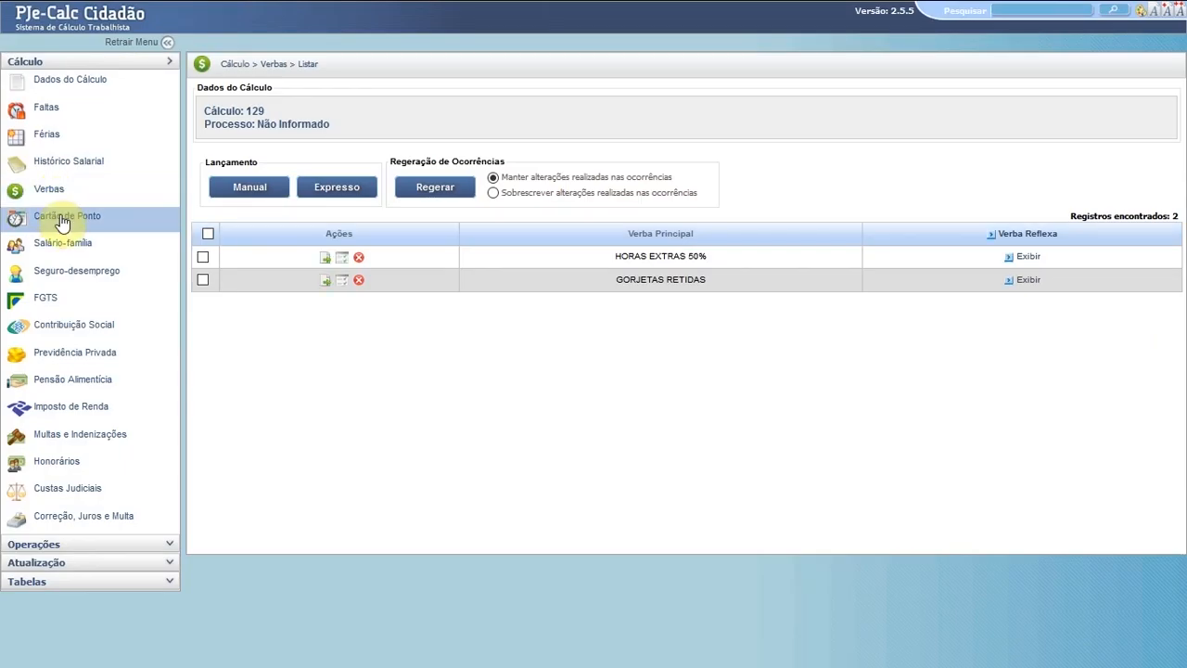
{"action": "left_click", "coordinate": [62, 217]}
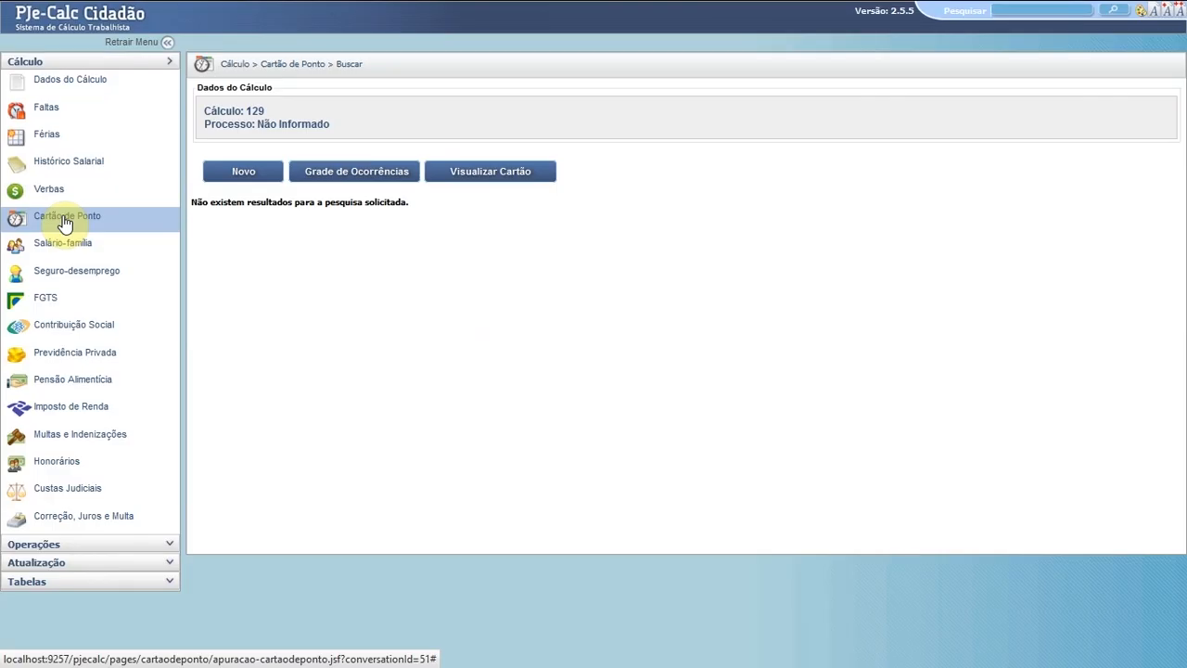
{"action": "left_click", "coordinate": [45, 544]}
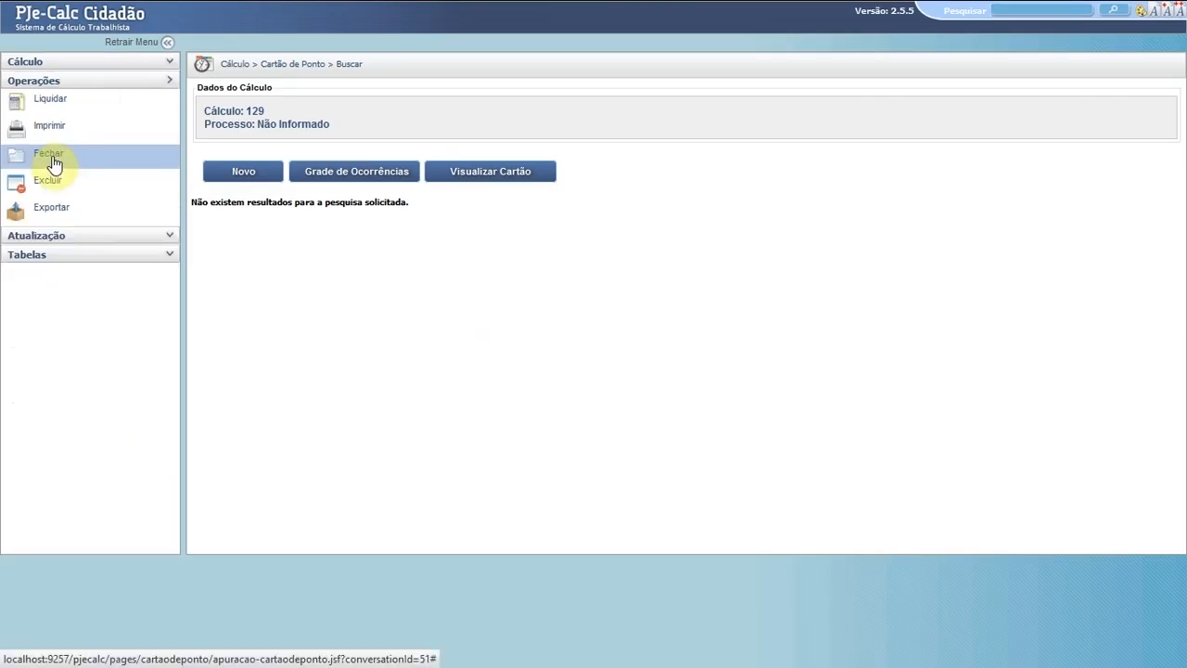
{"action": "left_click", "coordinate": [53, 163]}
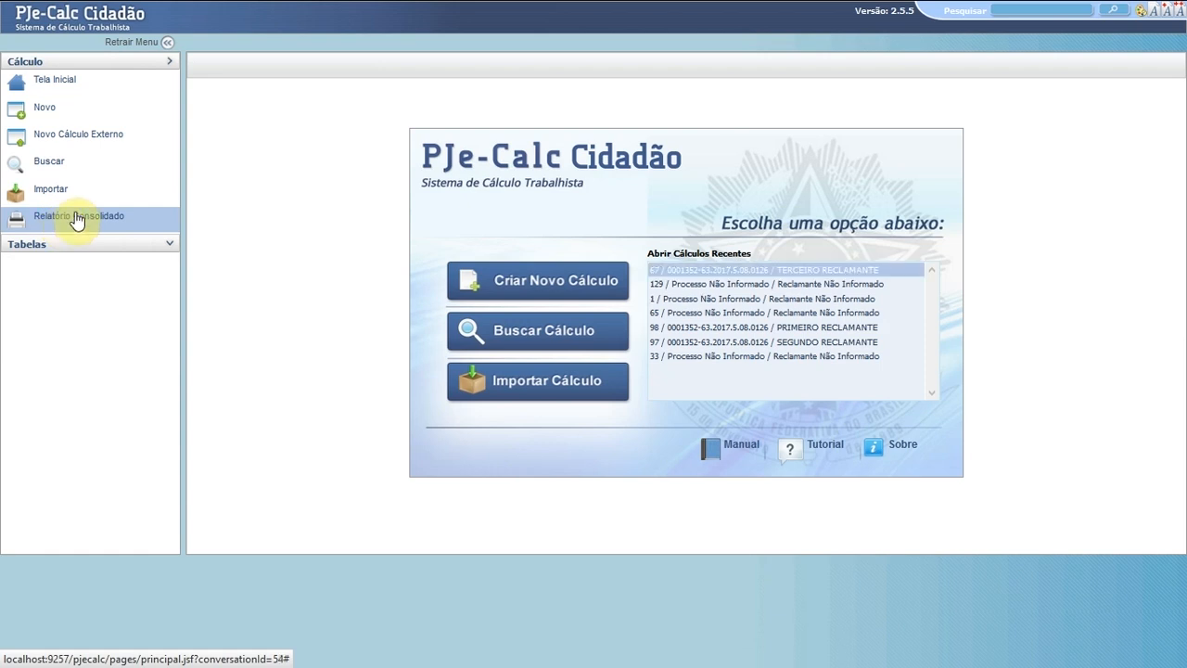
- List the respondent's calculations in Relatório Consolidado by pasted CNPJ, then expand Tabelas
{"action": "left_click", "coordinate": [77, 218]}
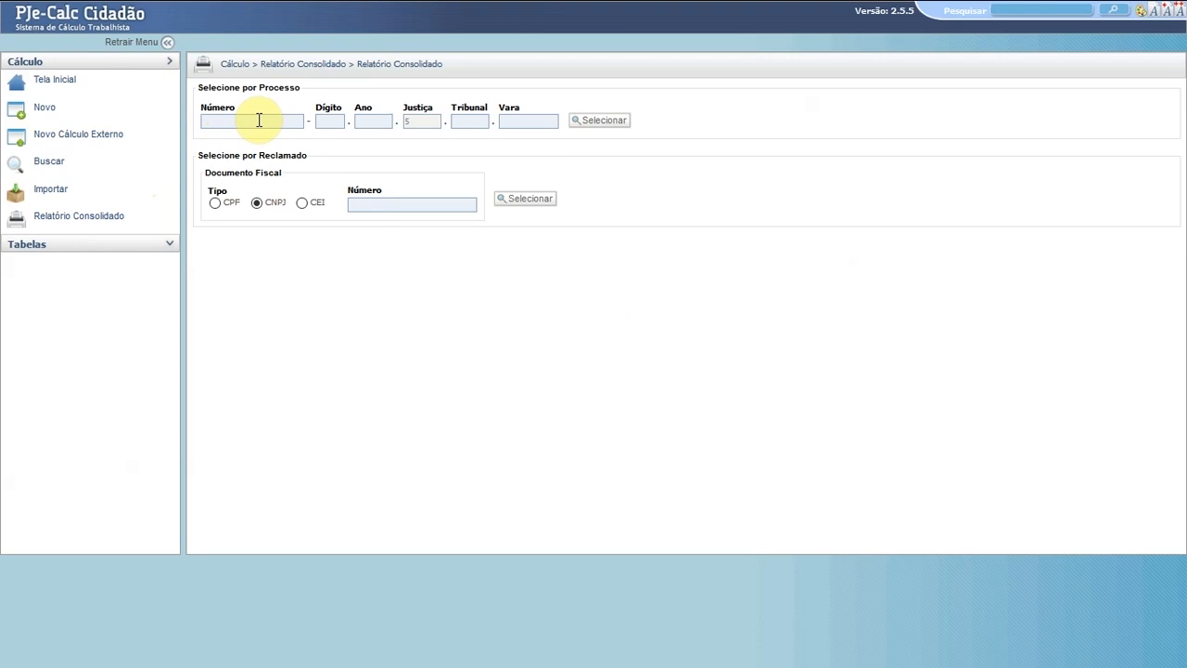
{"action": "left_click", "coordinate": [259, 121]}
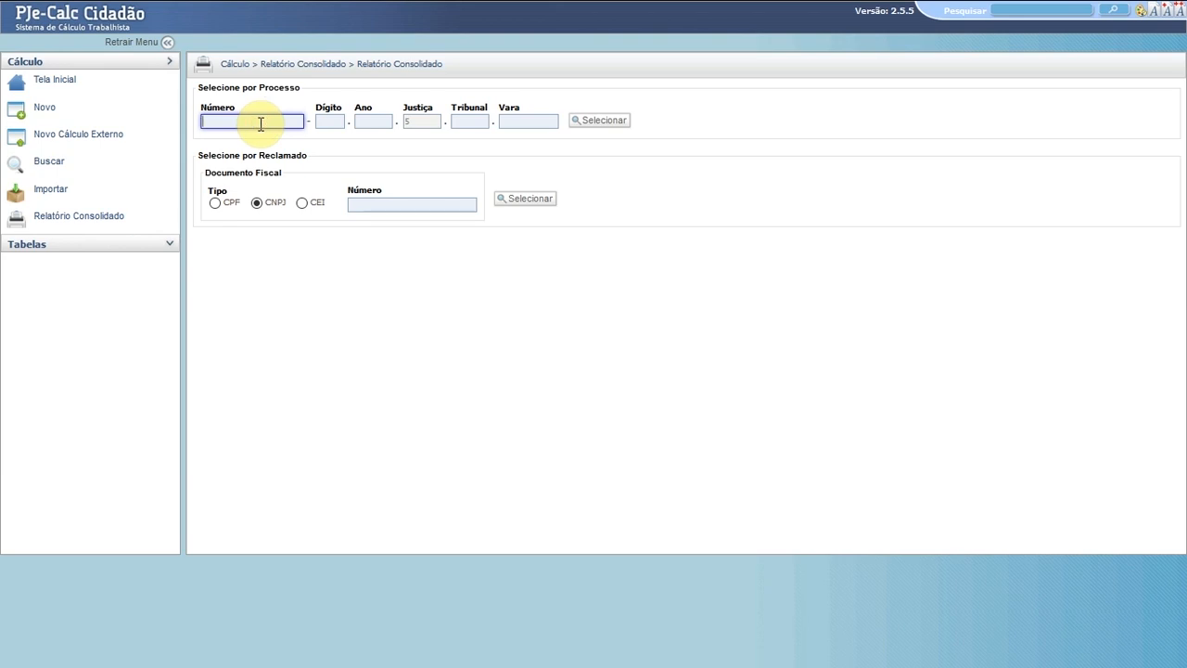
{"action": "left_click", "coordinate": [361, 203]}
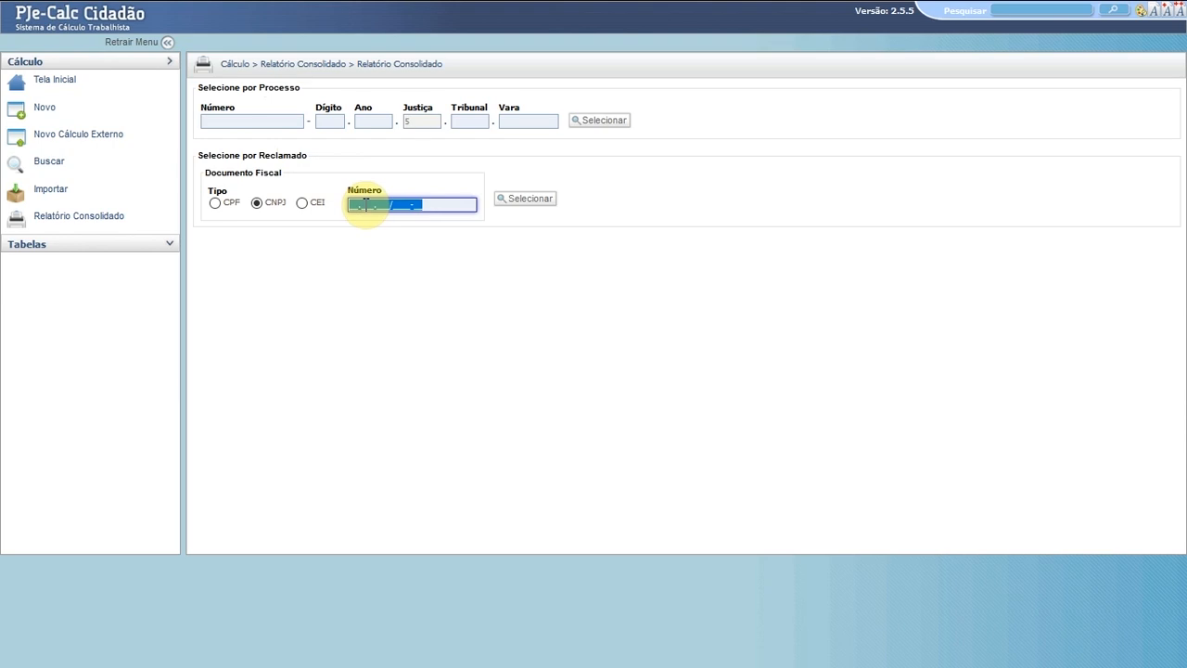
{"action": "left_click", "coordinate": [525, 198]}
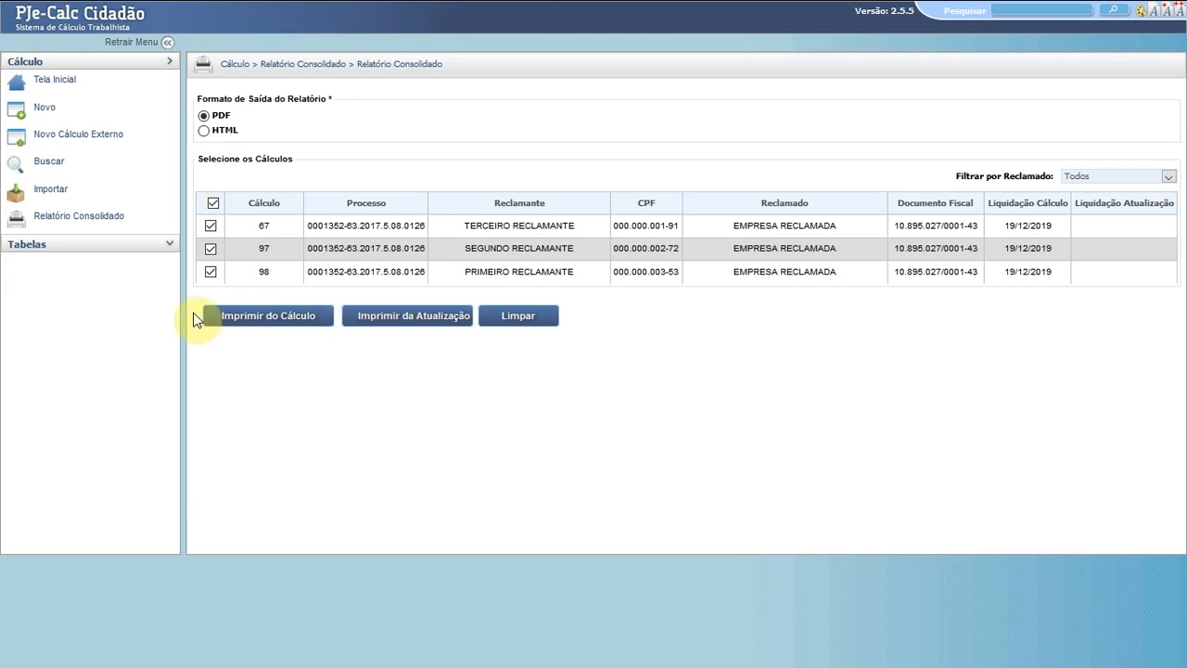
{"action": "left_click", "coordinate": [66, 253]}
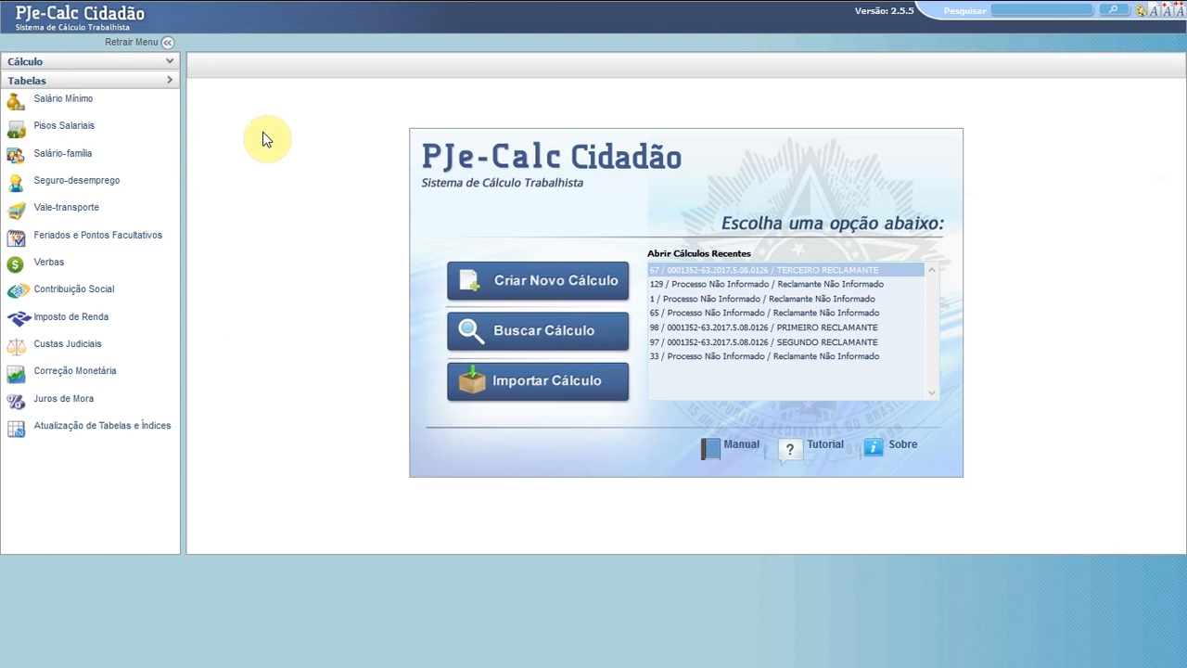
- Browse the Salário Mínimo, Pisos Salariais, Salário-família and Seguro-desemprego tables, ending on Vale-transporte search
{"action": "left_click", "coordinate": [136, 102]}
{"action": "left_click", "coordinate": [74, 146]}
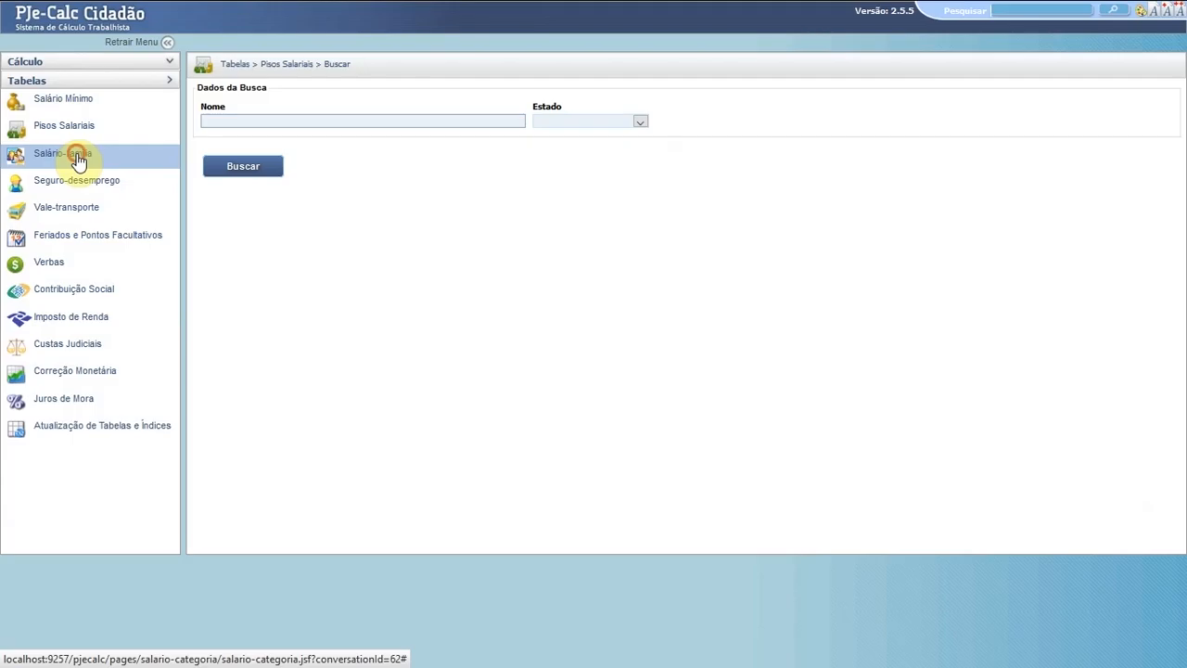
{"action": "left_click", "coordinate": [78, 158]}
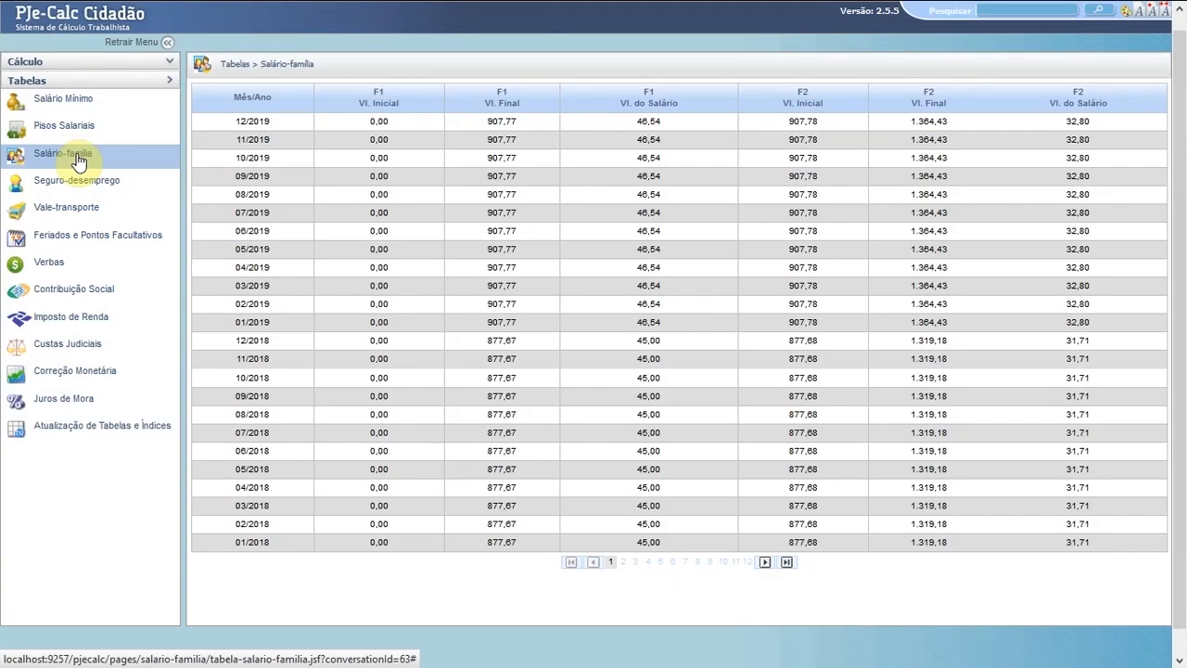
{"action": "left_click", "coordinate": [78, 184]}
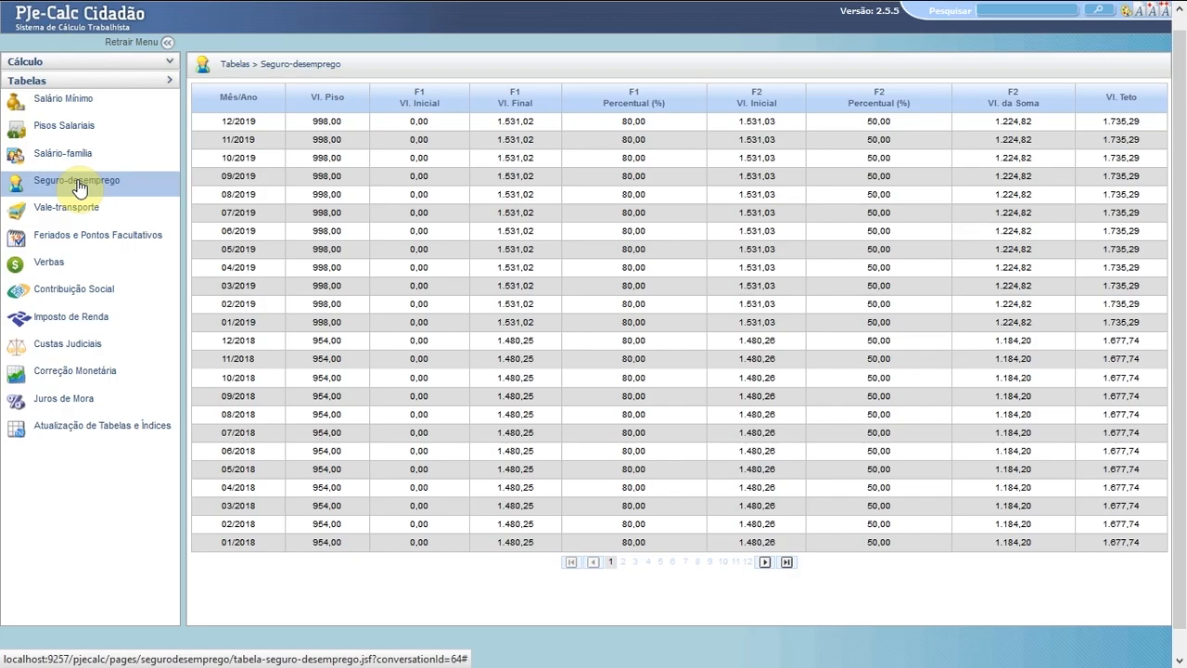
{"action": "left_click", "coordinate": [78, 211]}
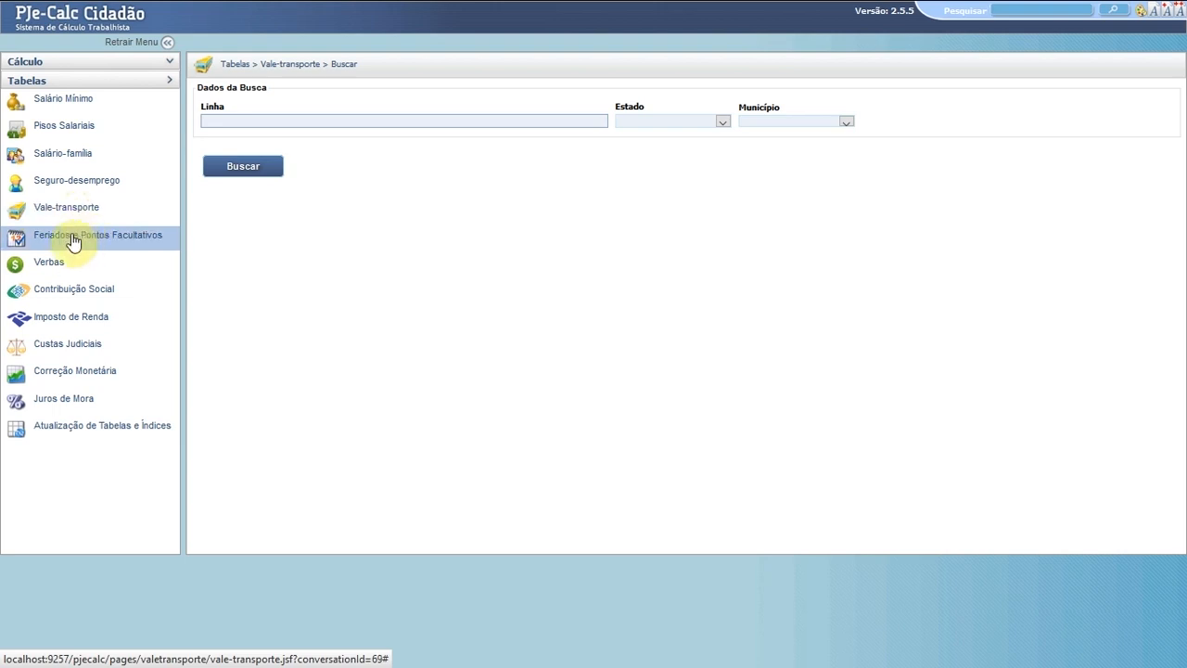
- Search Feriados e Pontos Facultativos for Tipo Feriado, Abrangência Municipal, Estado PARA, Município BELEM
{"action": "left_click", "coordinate": [73, 239]}
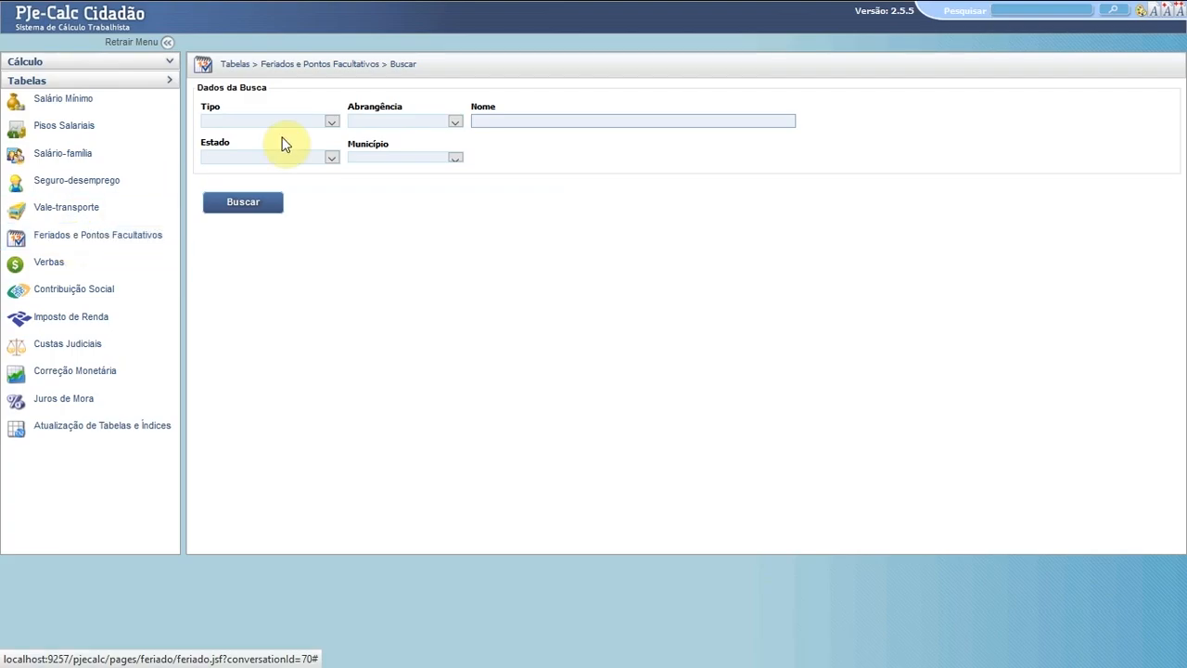
{"action": "left_click", "coordinate": [330, 121]}
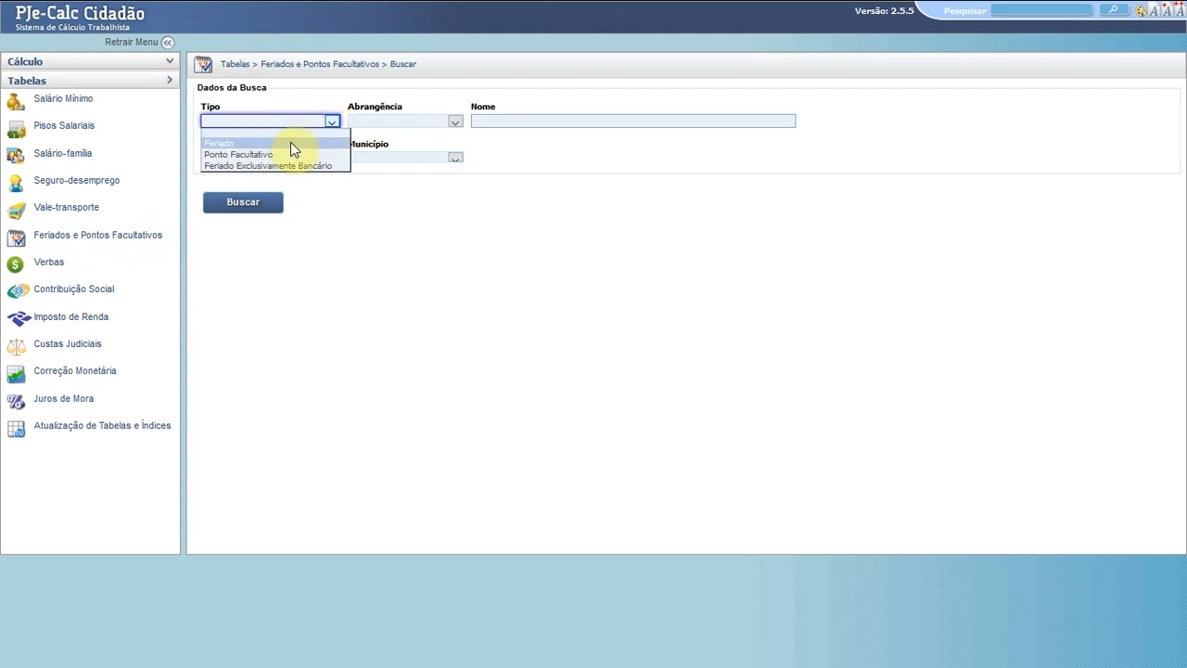
{"action": "left_click", "coordinate": [290, 144]}
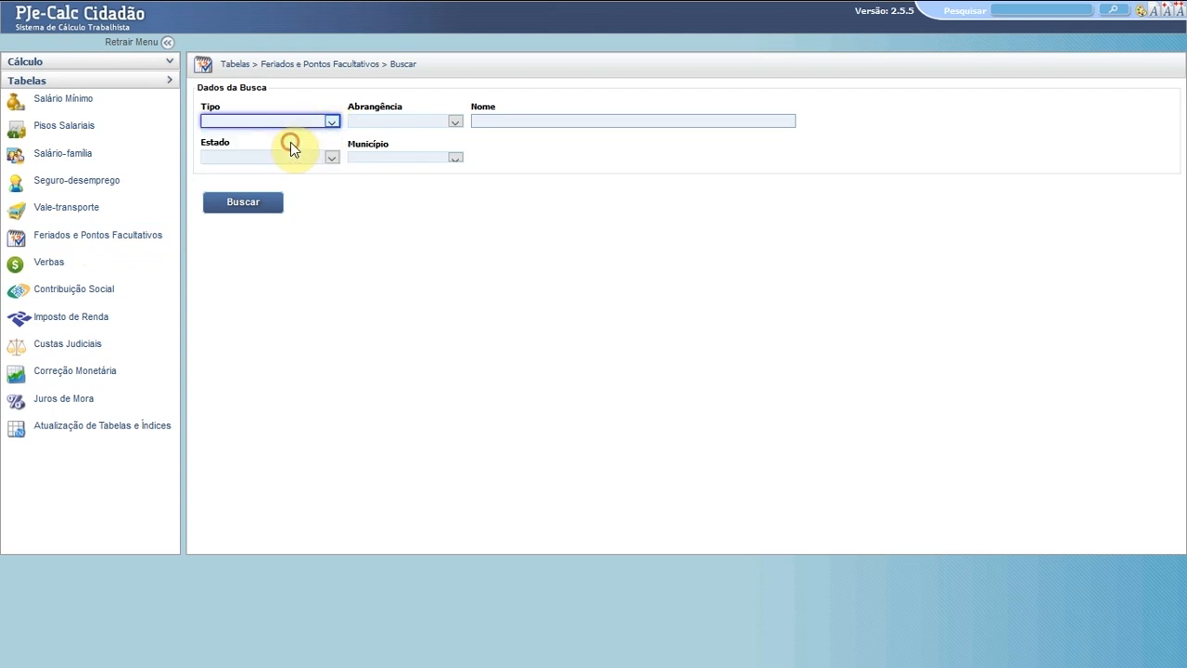
{"action": "left_click", "coordinate": [455, 121]}
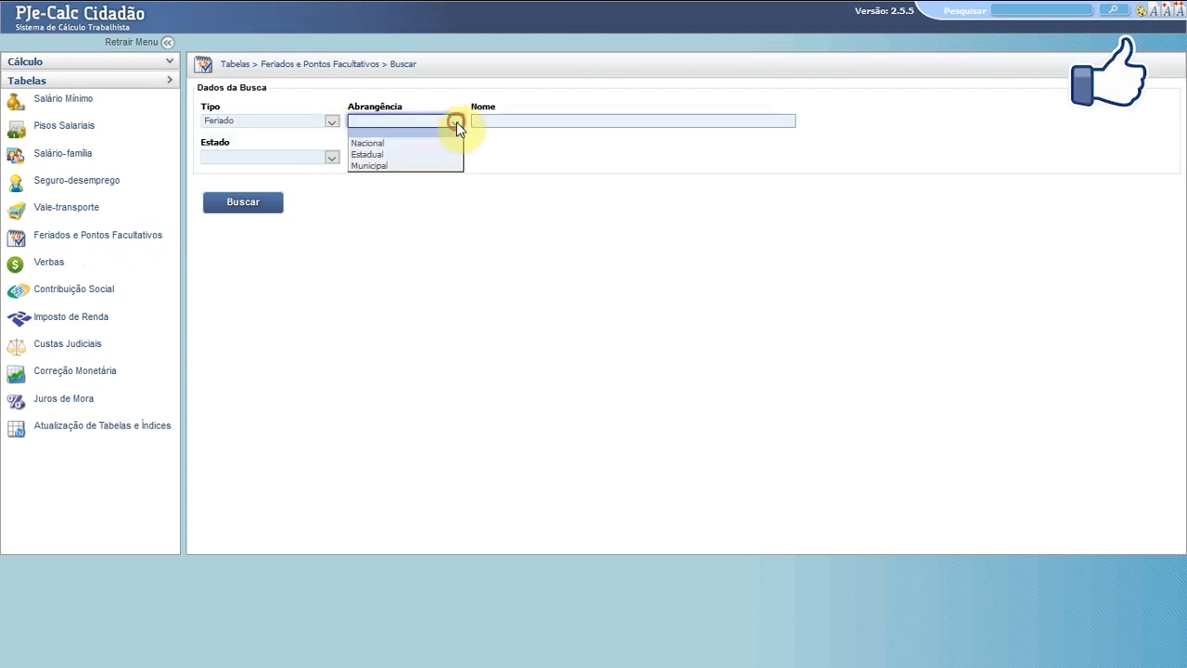
{"action": "left_click", "coordinate": [371, 167]}
{"action": "left_click", "coordinate": [331, 158]}
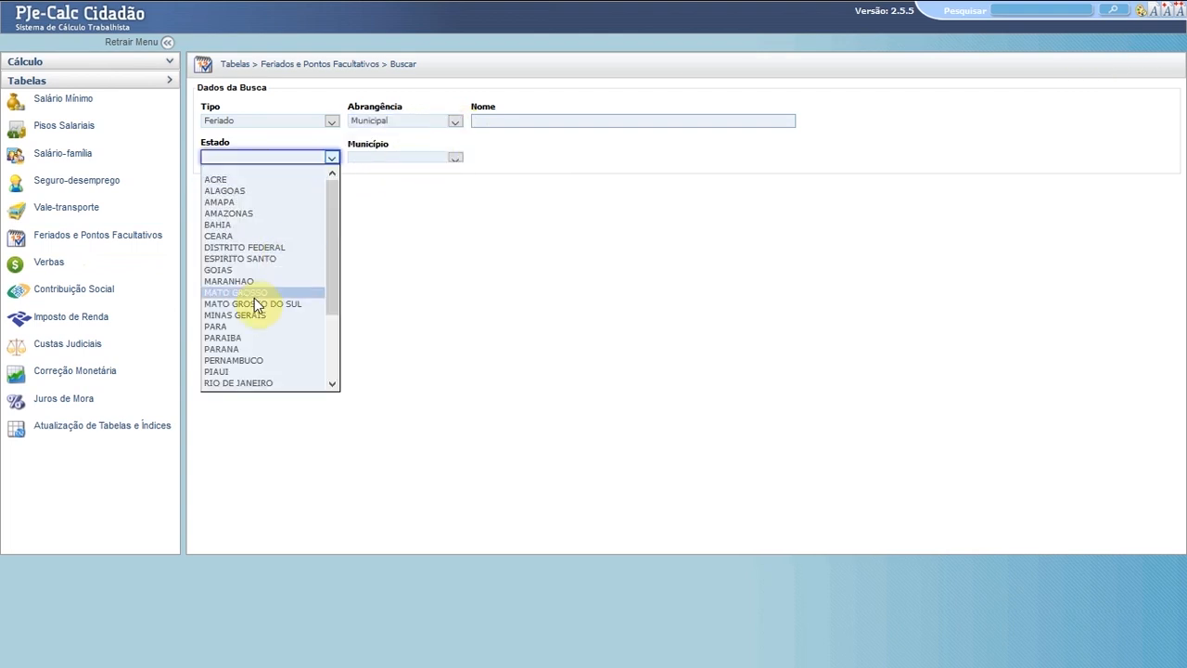
{"action": "left_click", "coordinate": [240, 326]}
{"action": "left_click", "coordinate": [455, 158]}
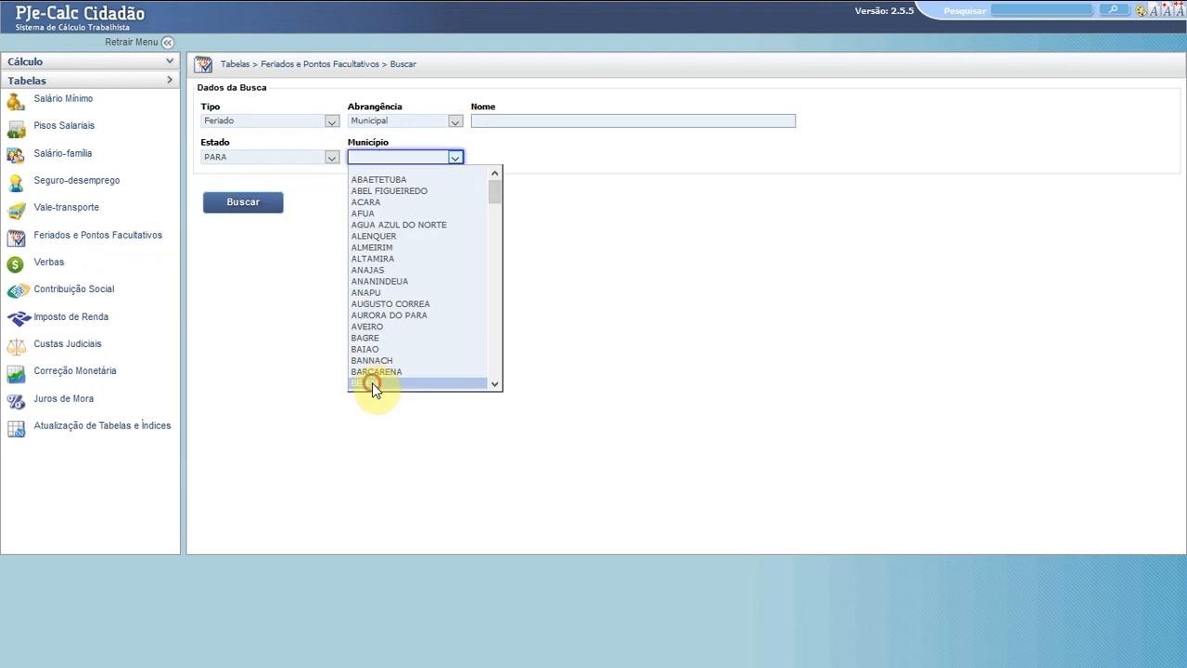
{"action": "left_click", "coordinate": [369, 382]}
{"action": "left_click", "coordinate": [245, 205]}
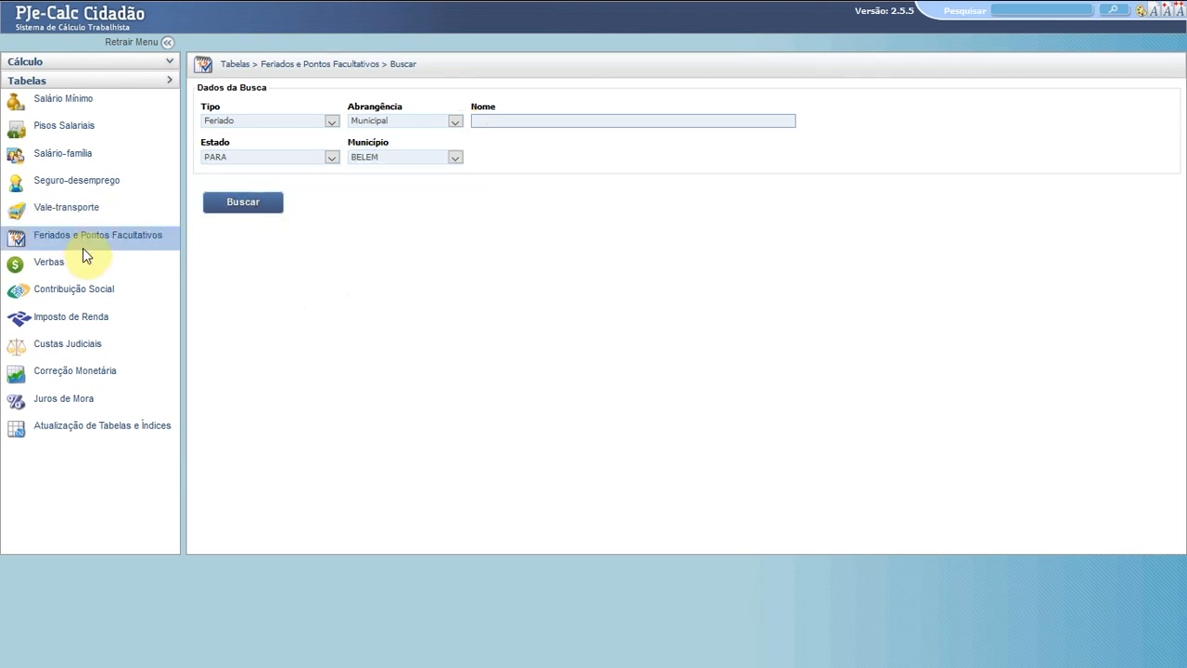
- List all verbas, view the FÉRIAS + 1/3 verba, then show the Contribuição Social table
{"action": "left_click", "coordinate": [54, 262]}
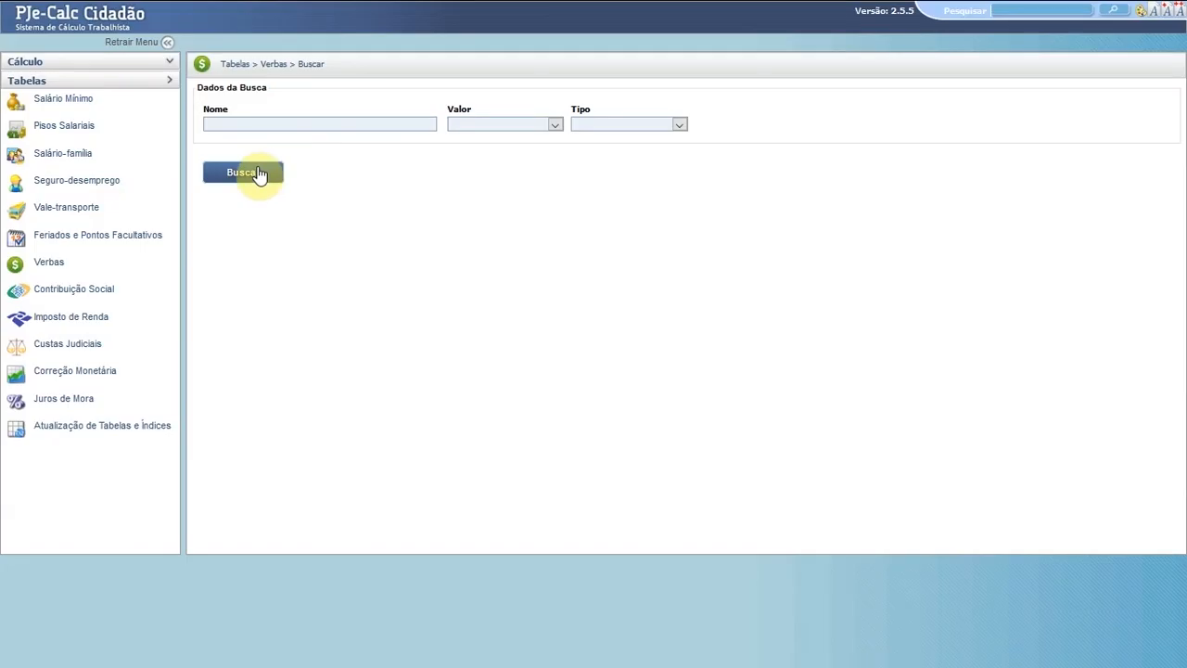
{"action": "left_click", "coordinate": [243, 174]}
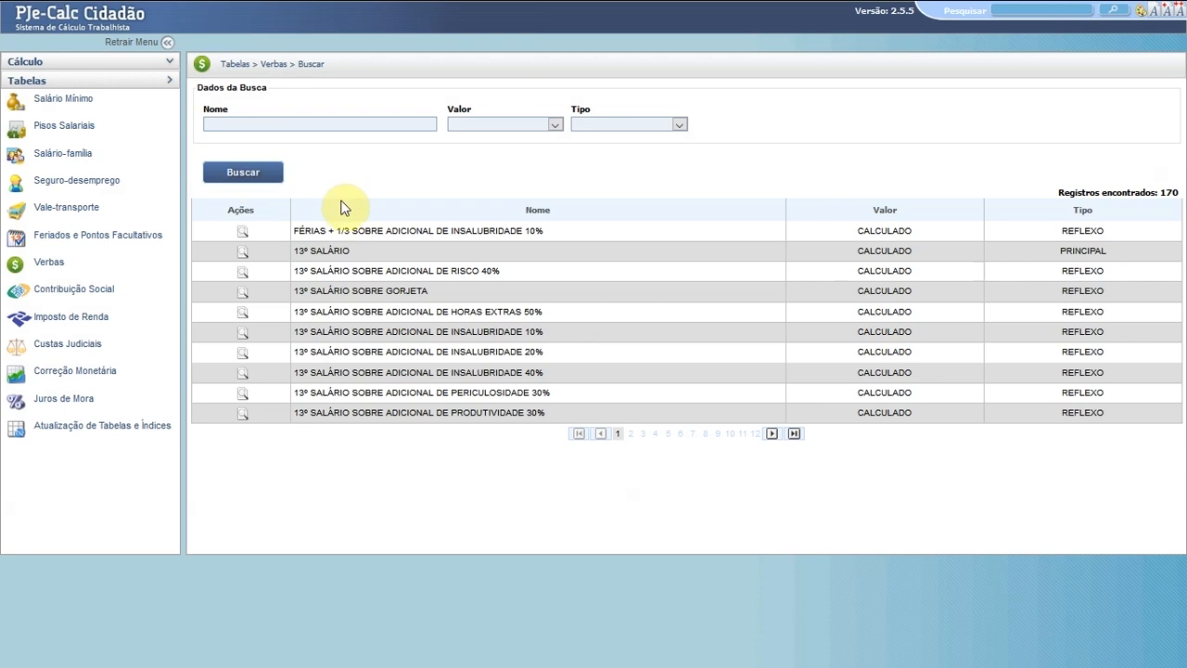
{"action": "double_click", "coordinate": [675, 232]}
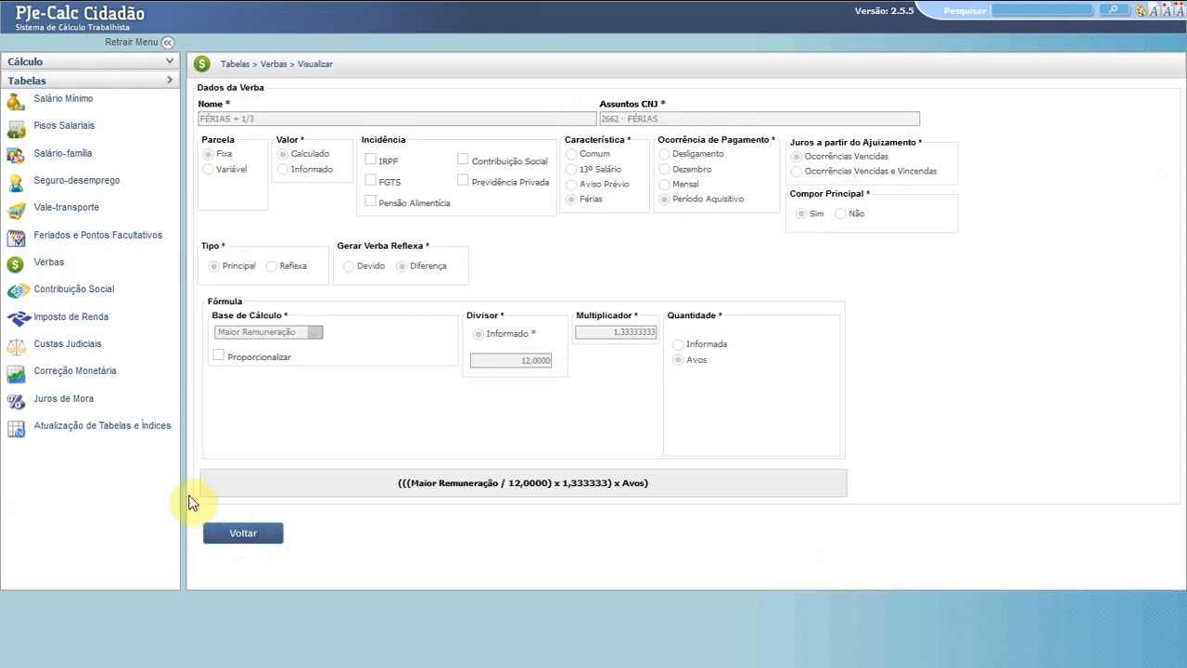
{"action": "left_click", "coordinate": [65, 290]}
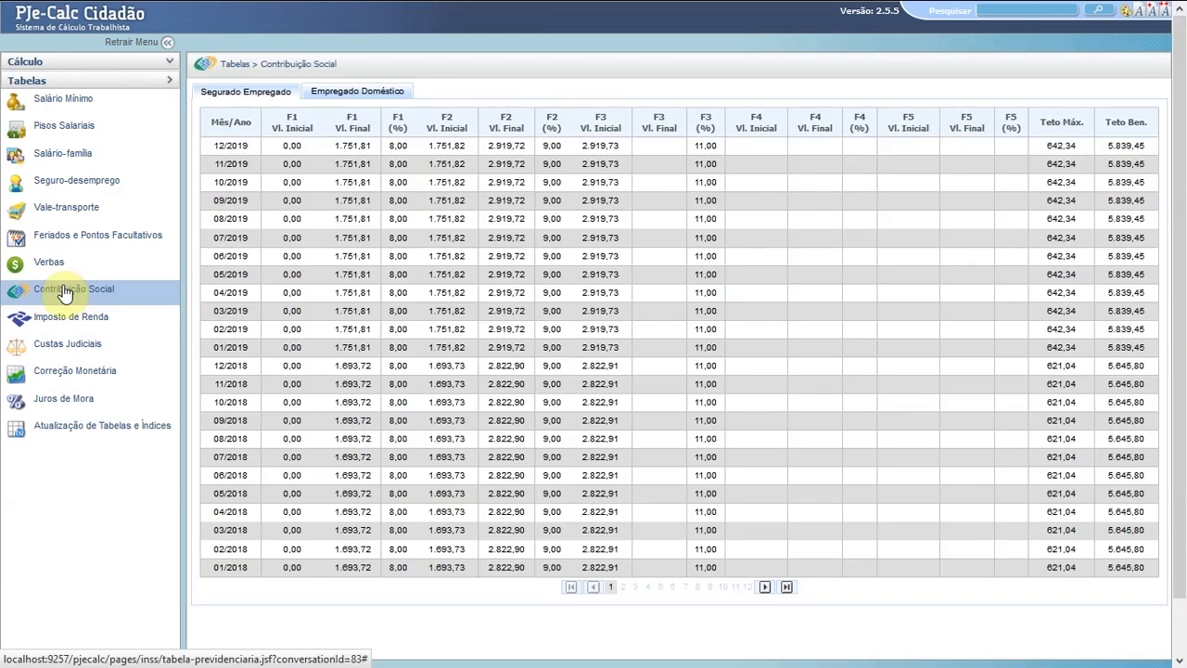
- View the Imposto de Renda and Custas Judiciais tables, then the Correção Monetária tables
{"action": "left_click", "coordinate": [55, 317]}
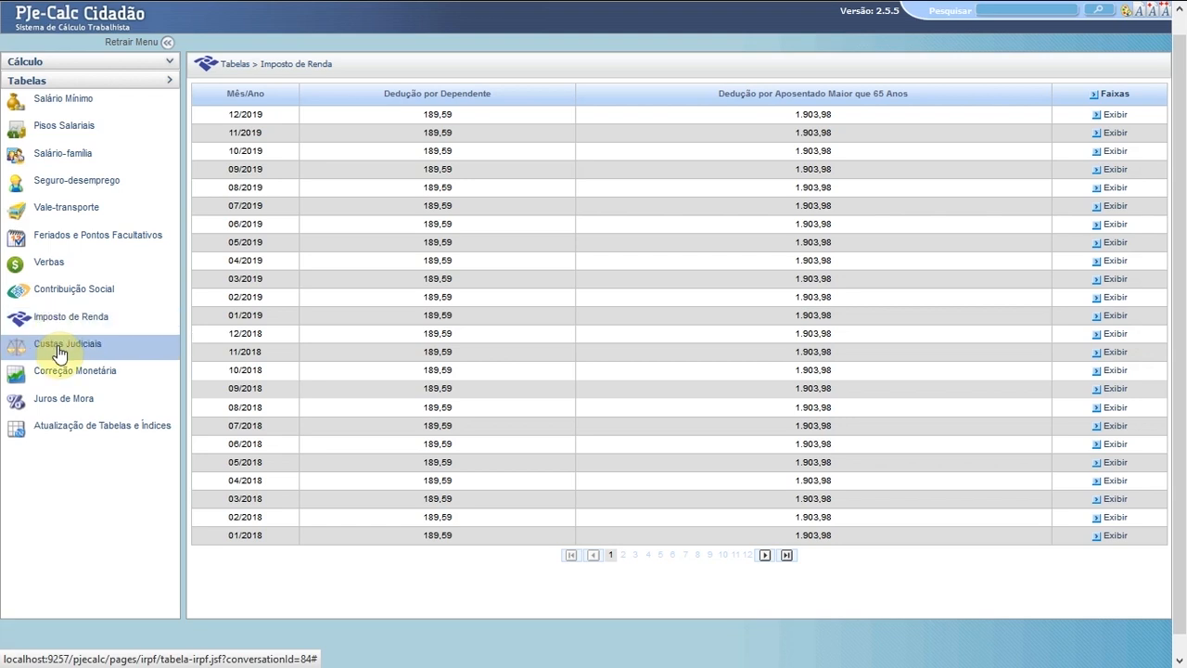
{"action": "left_click", "coordinate": [60, 351]}
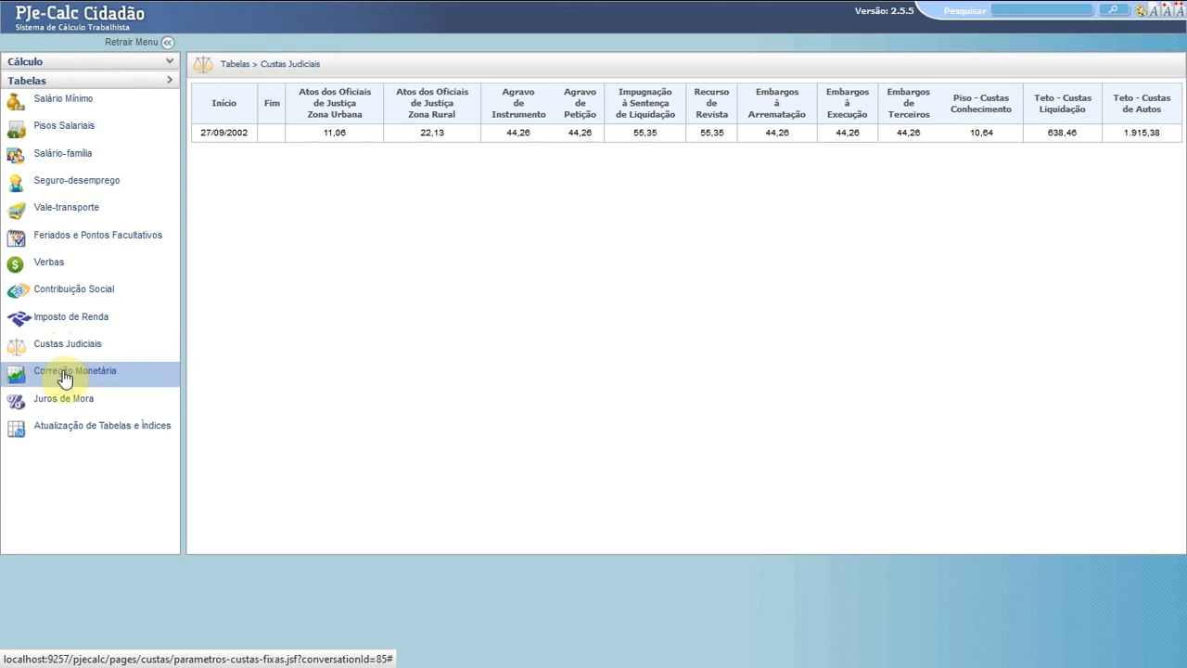
{"action": "left_click", "coordinate": [64, 375]}
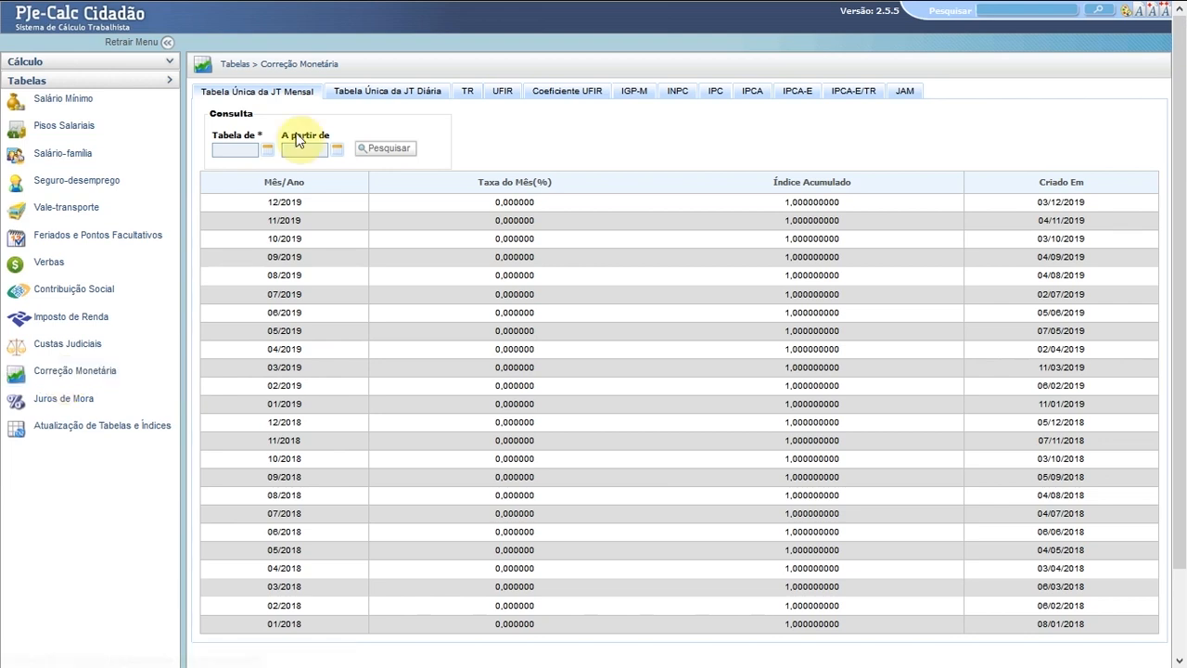
- Check the Tabela Única da JT Diária and TR index tabs, then show the Juros de Mora rates
{"action": "left_click", "coordinate": [399, 96]}
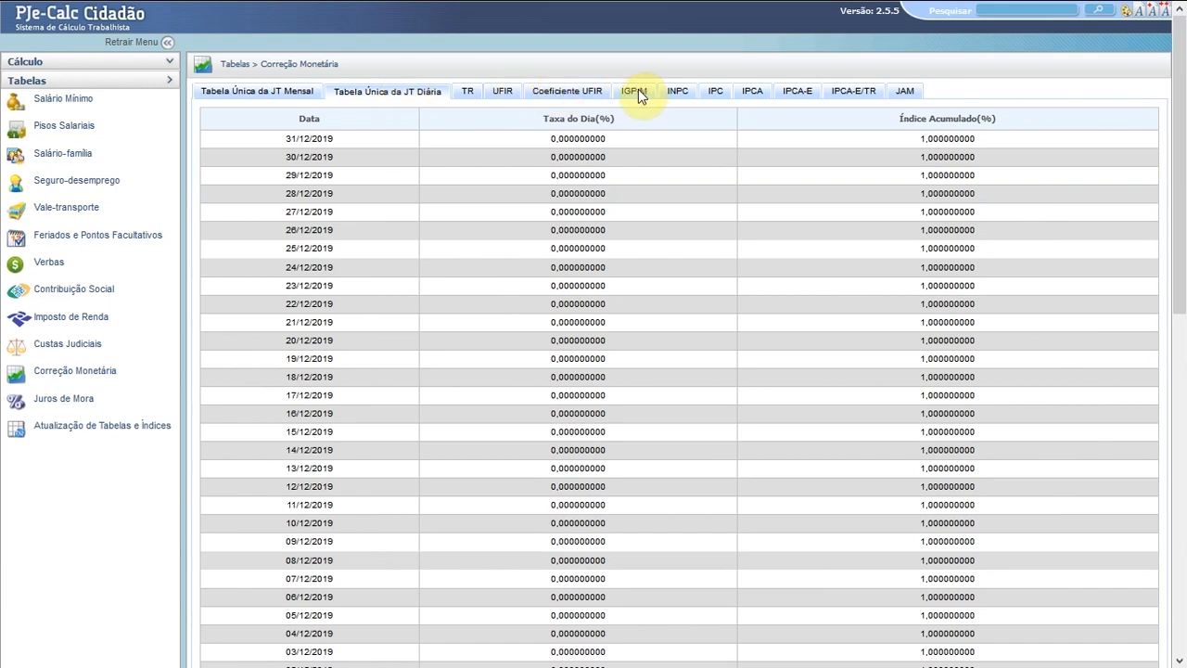
{"action": "left_click", "coordinate": [470, 97]}
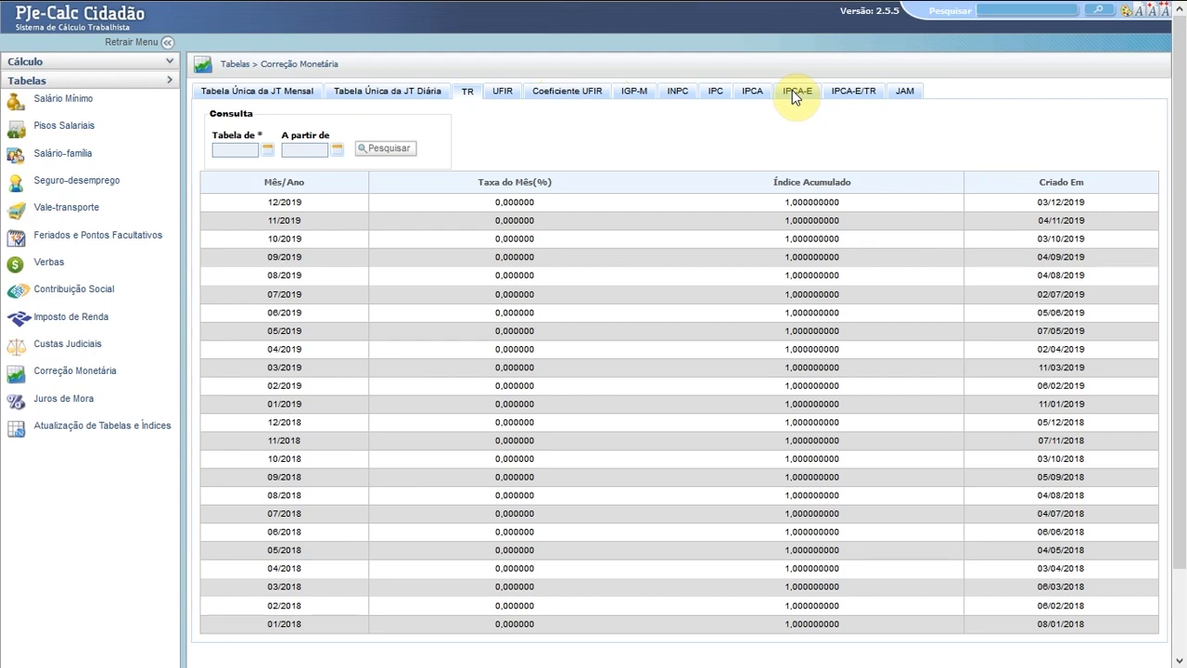
{"action": "left_click", "coordinate": [58, 402]}
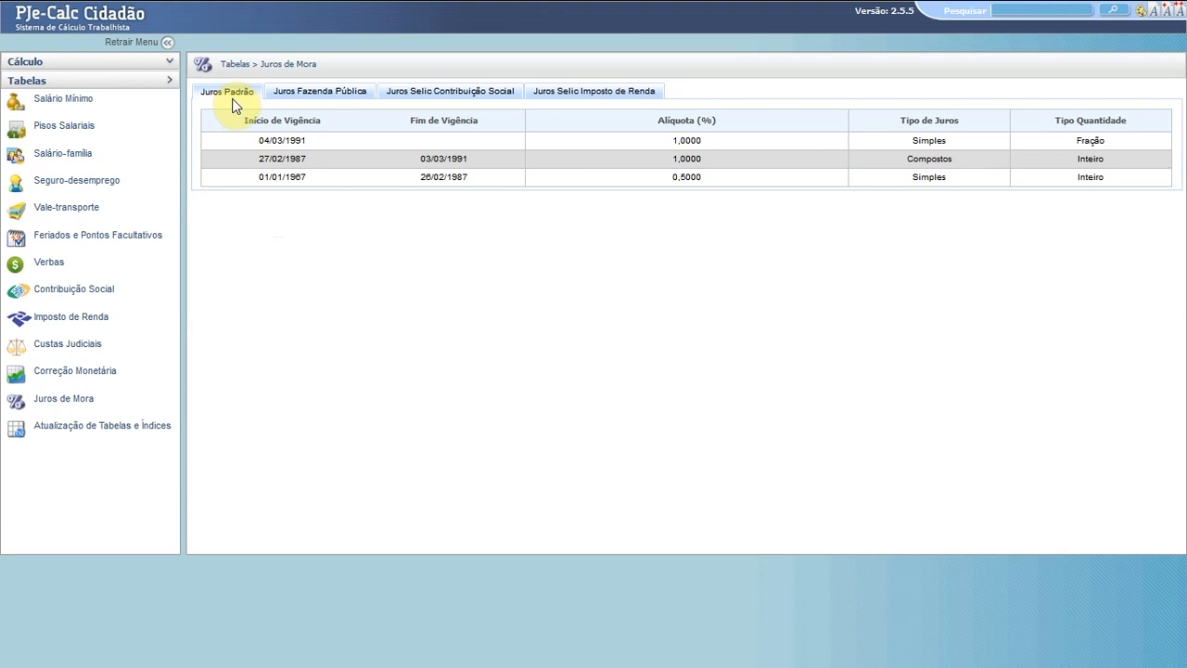
- Review the Juros Fazenda Pública, Selic Contribuição Social and Selic Imposto de Renda rate tables
{"action": "left_click", "coordinate": [315, 93]}
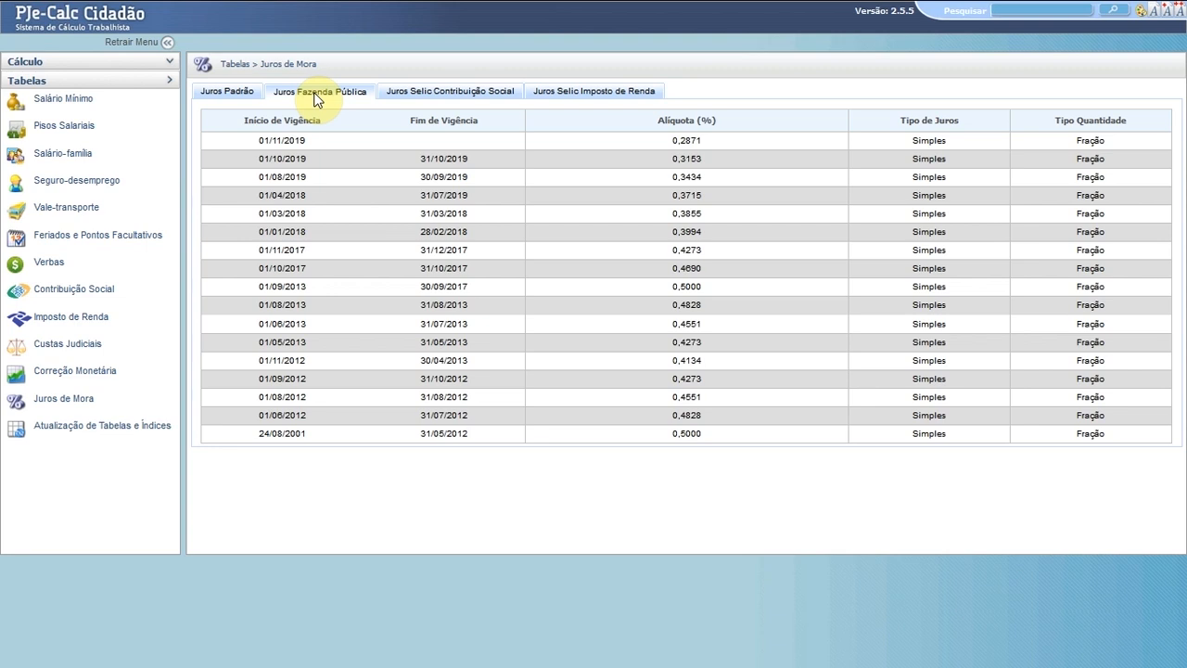
{"action": "left_click", "coordinate": [436, 96]}
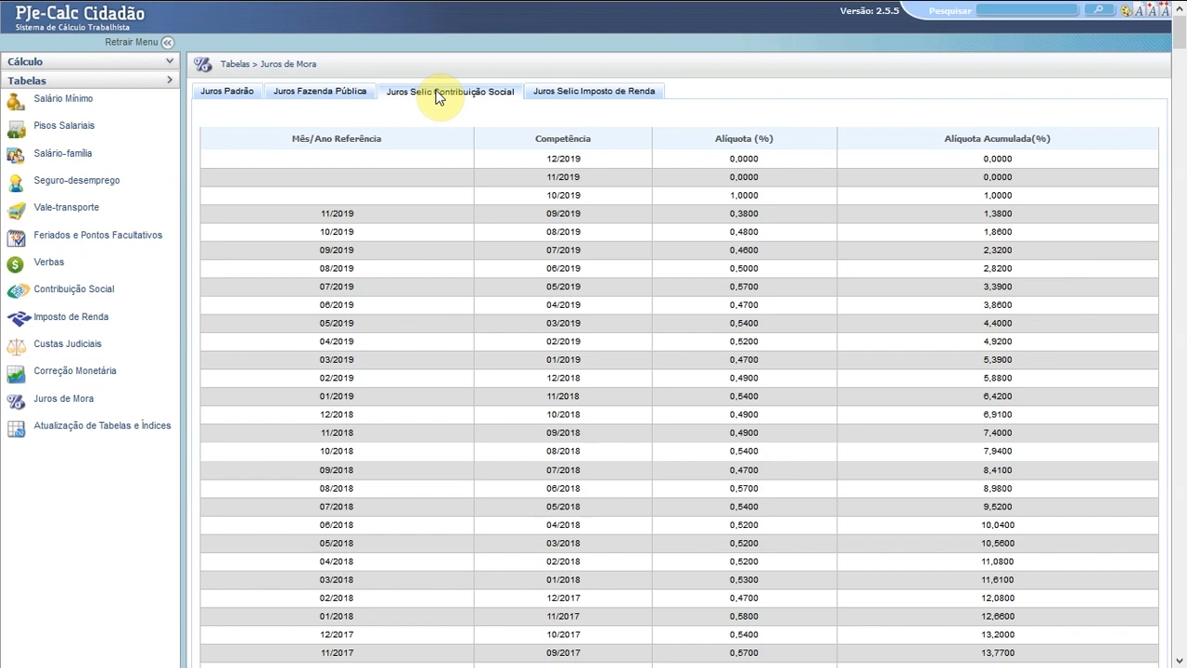
{"action": "left_click", "coordinate": [573, 91]}
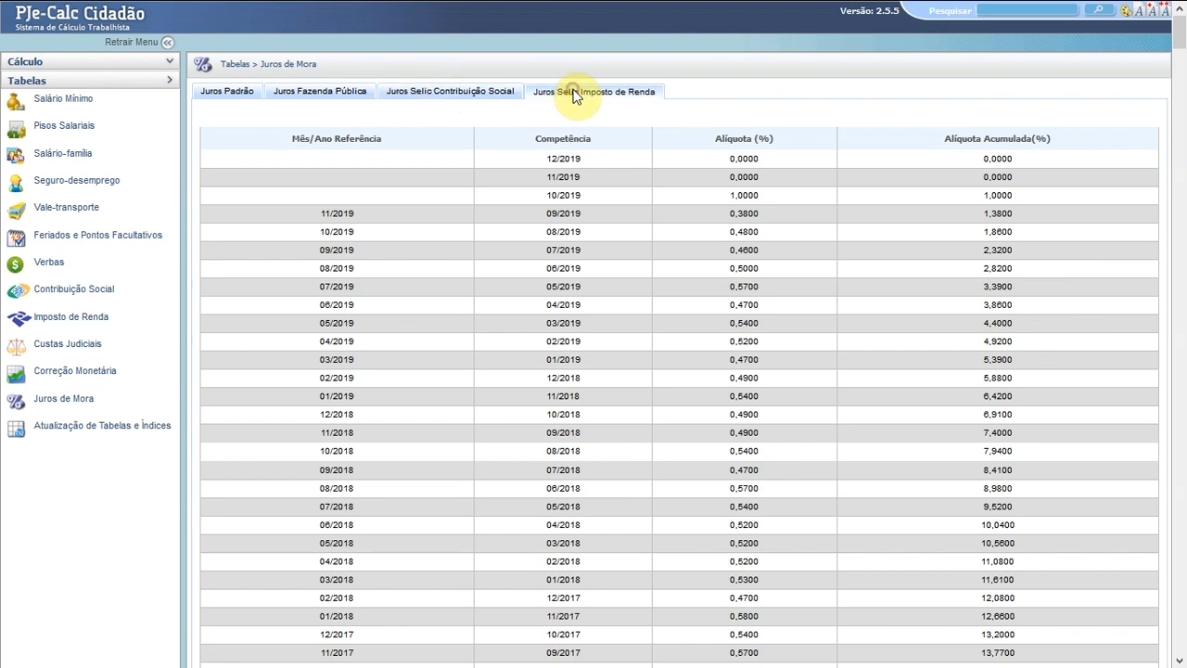
{"action": "left_click", "coordinate": [87, 429]}
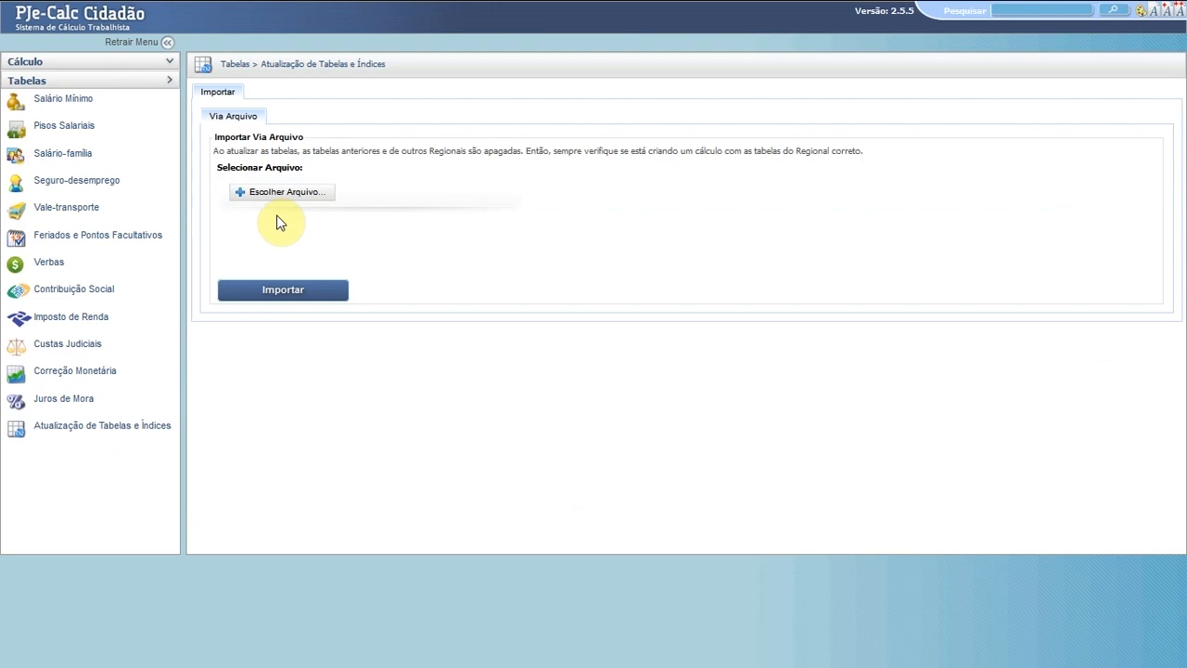
- Upload and import the tables file v254tabelasnacionaisregionais201912040955.idc
{"action": "left_click", "coordinate": [288, 192]}
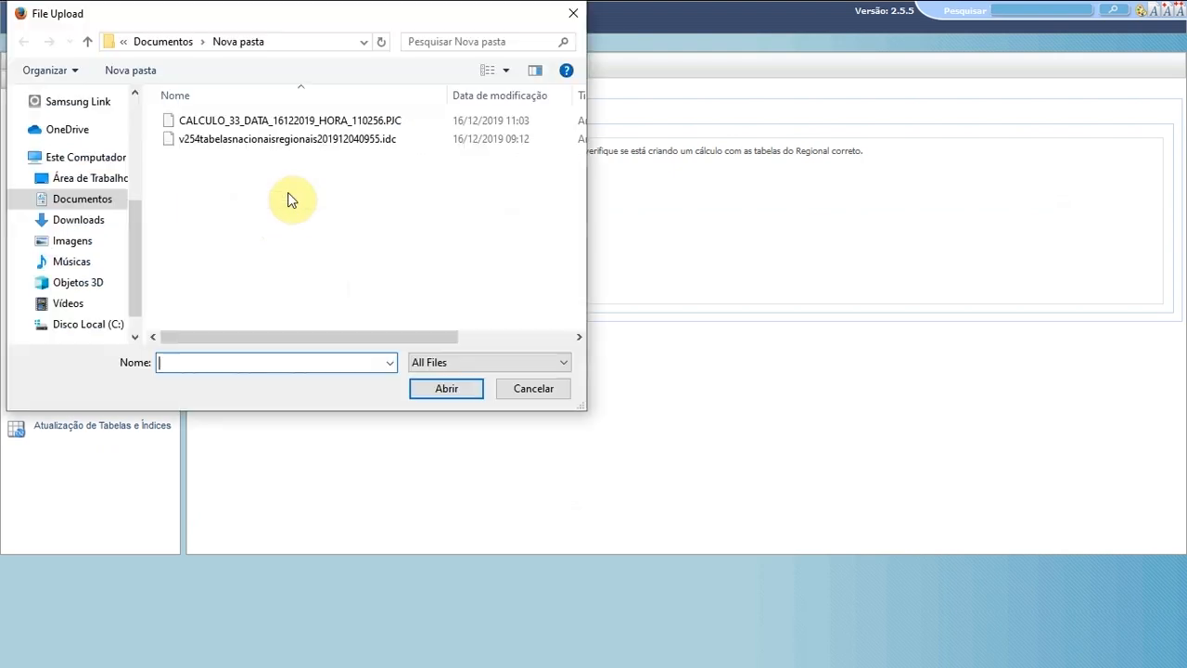
{"action": "left_click", "coordinate": [233, 139]}
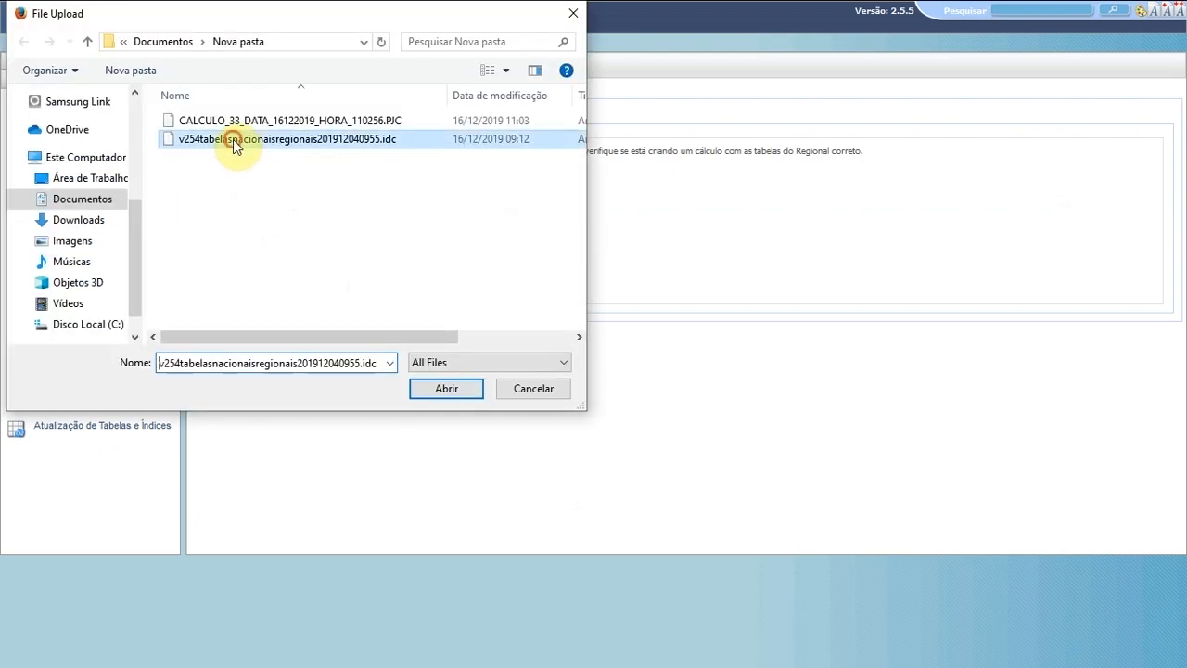
{"action": "left_click", "coordinate": [436, 389]}
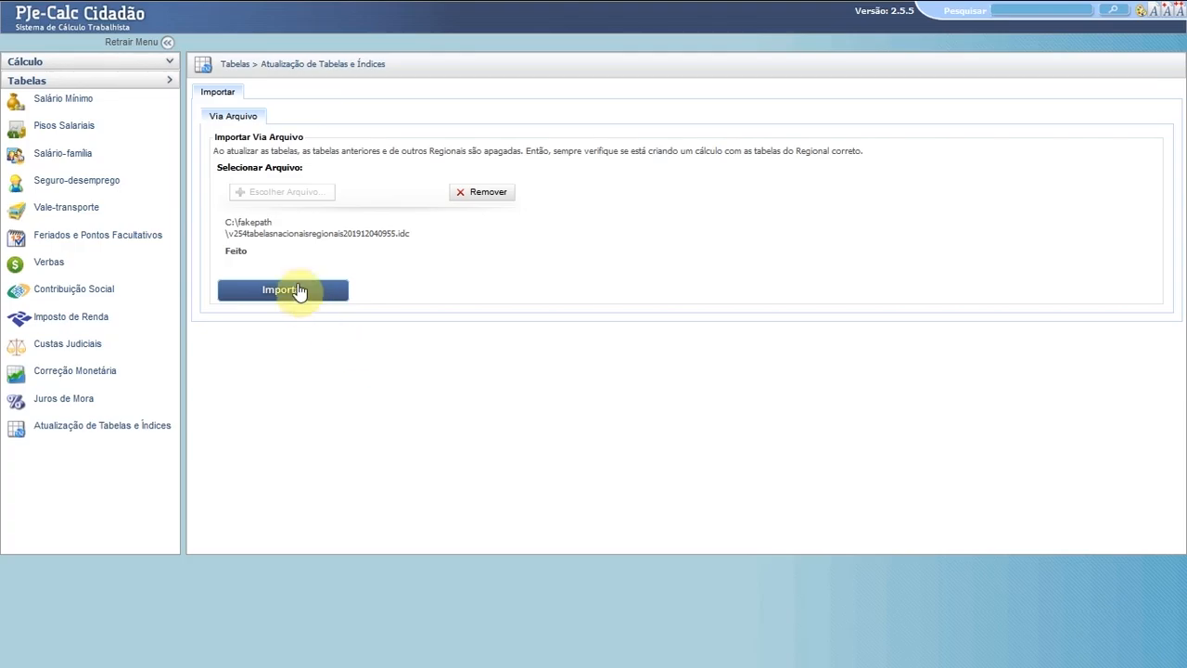
{"action": "left_click", "coordinate": [283, 290]}
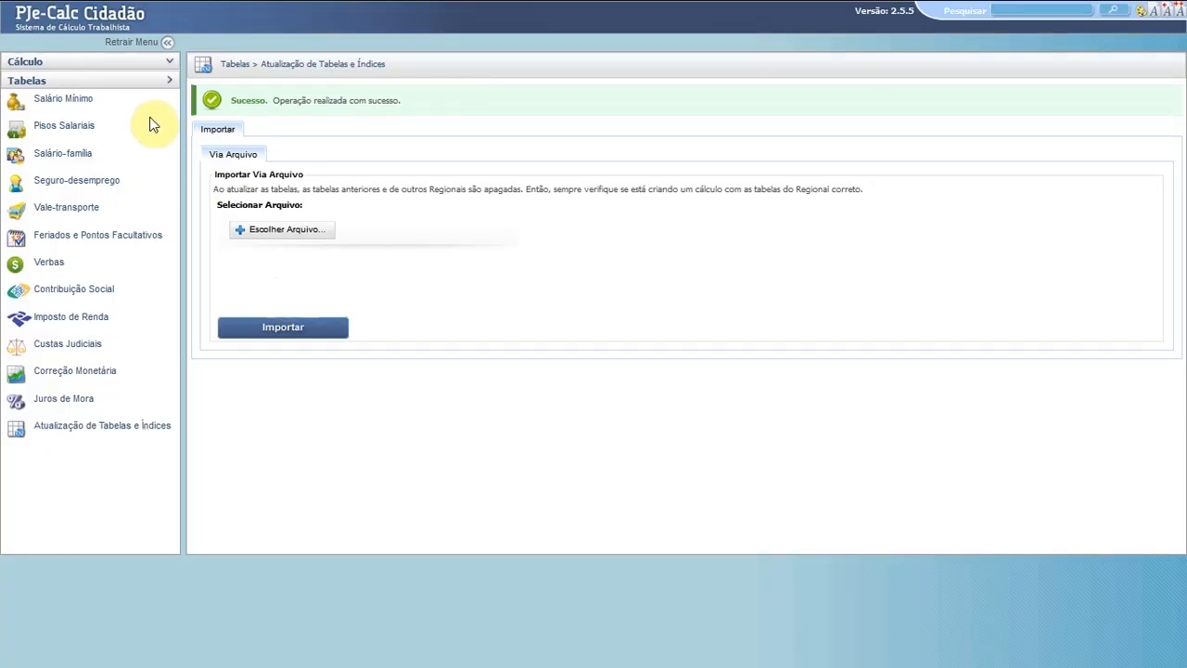
{"action": "left_click", "coordinate": [67, 65]}
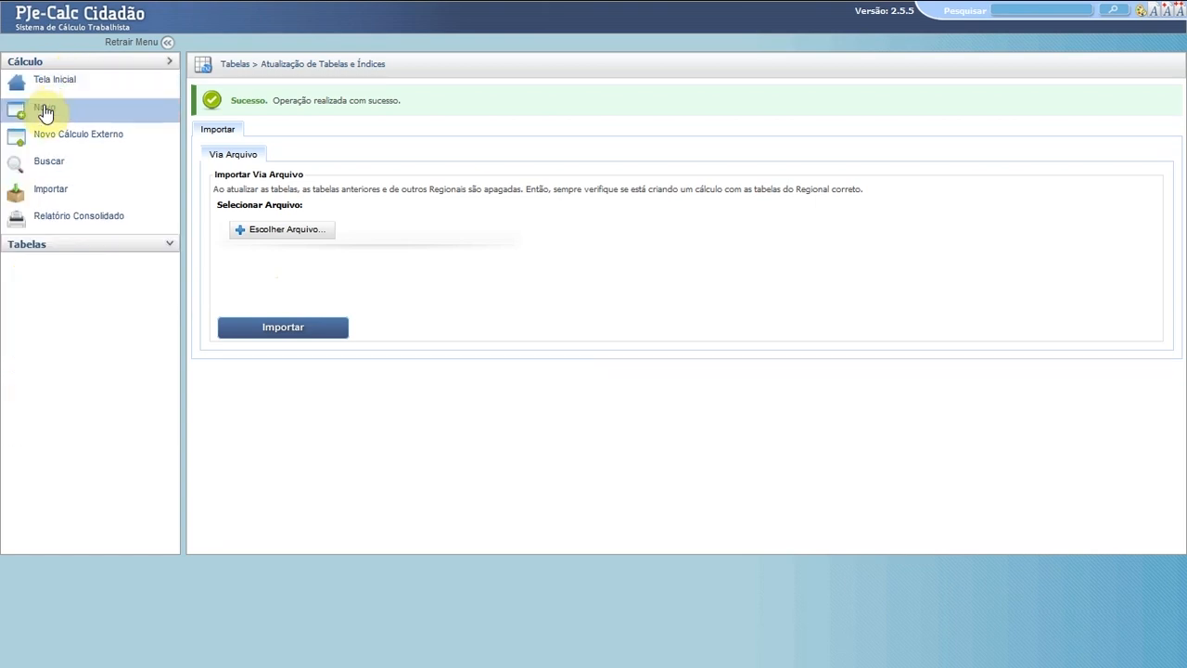
- Start a new calculation from Cálculo > Novo and place the cursor in the Número field
{"action": "left_click", "coordinate": [45, 111]}
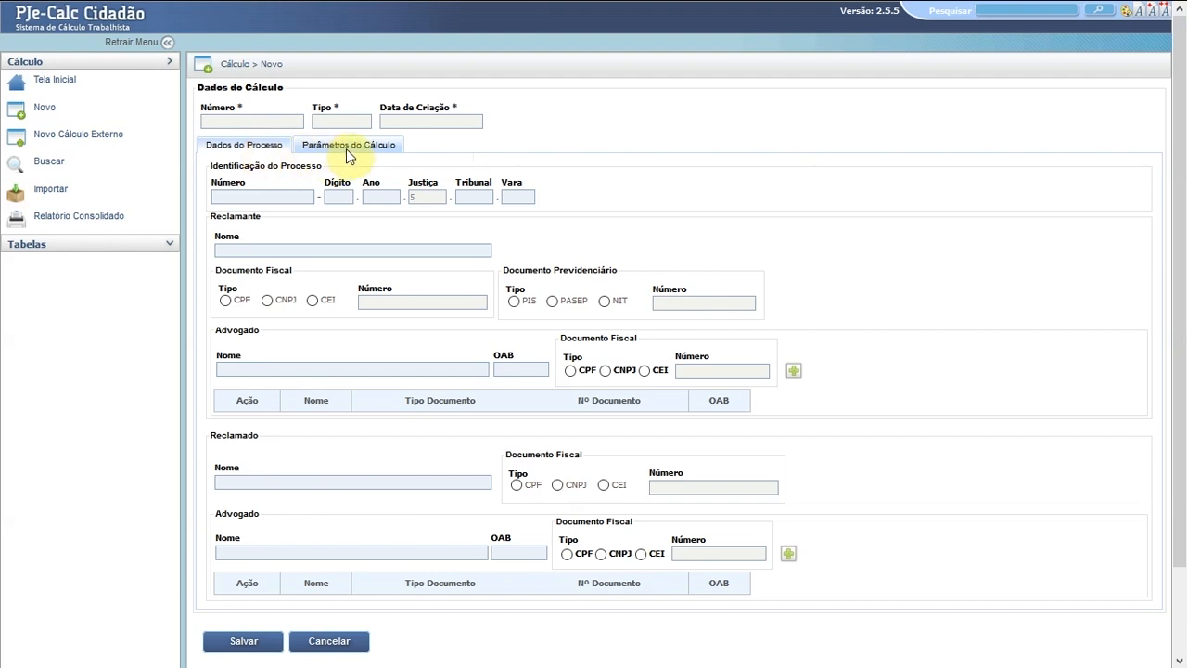
{"action": "left_click", "coordinate": [277, 196]}
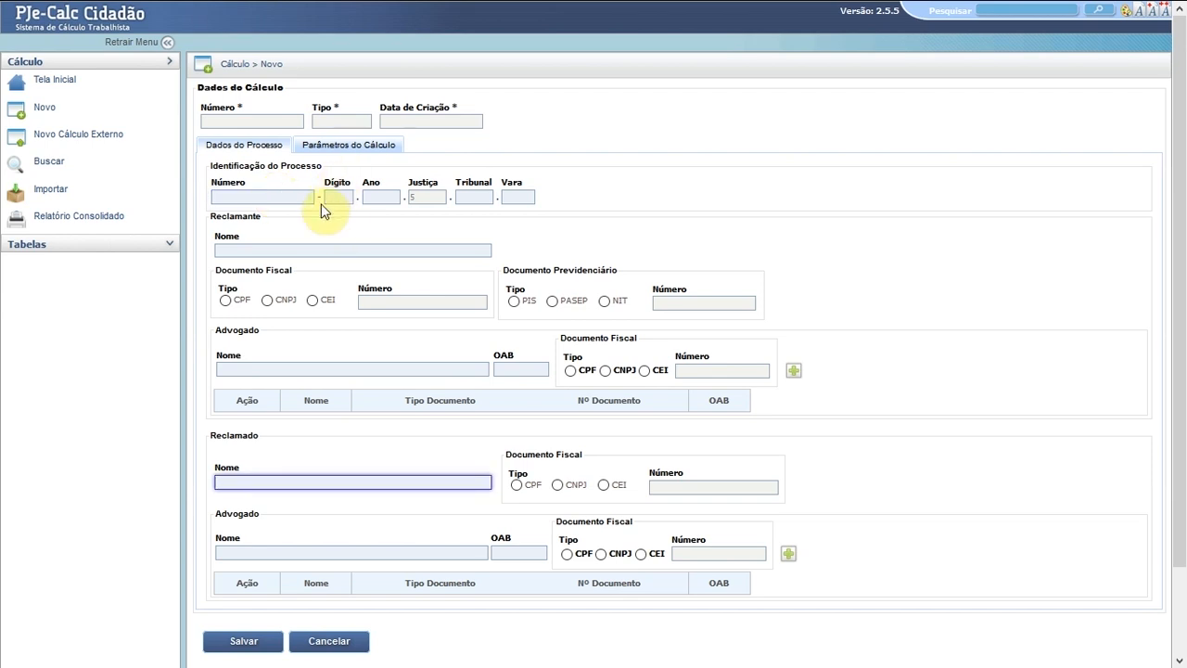
- In Parâmetros do Cálculo, set Estado to PA and Município to BELEM
{"action": "left_click", "coordinate": [347, 148]}
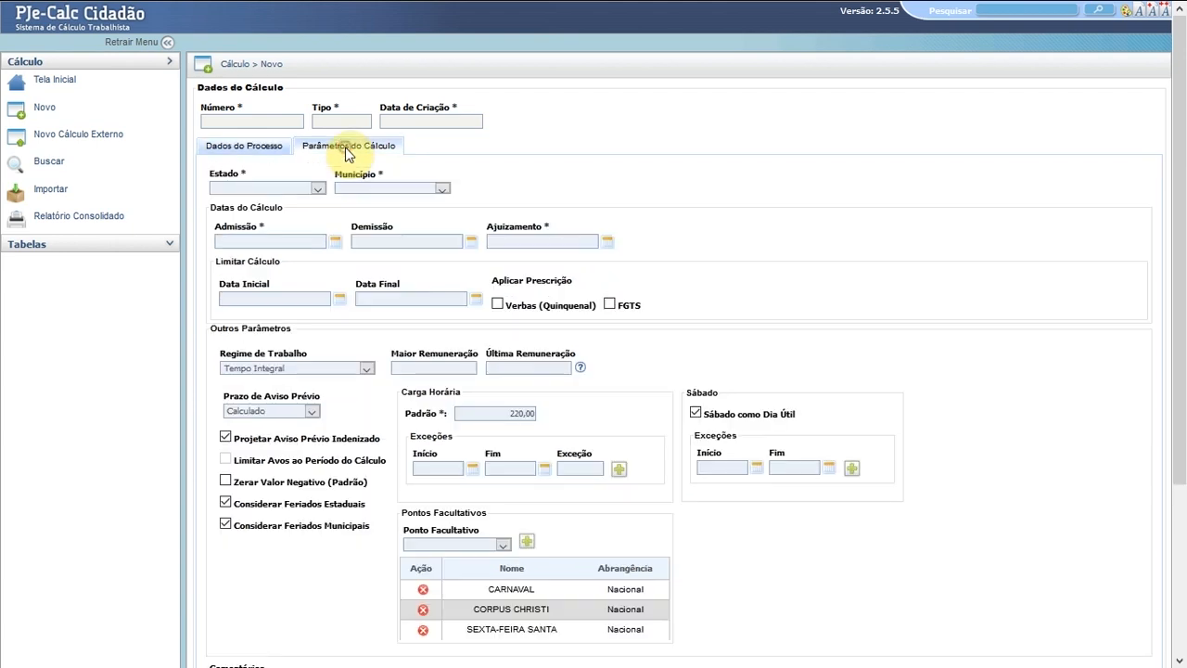
{"action": "left_click", "coordinate": [318, 188]}
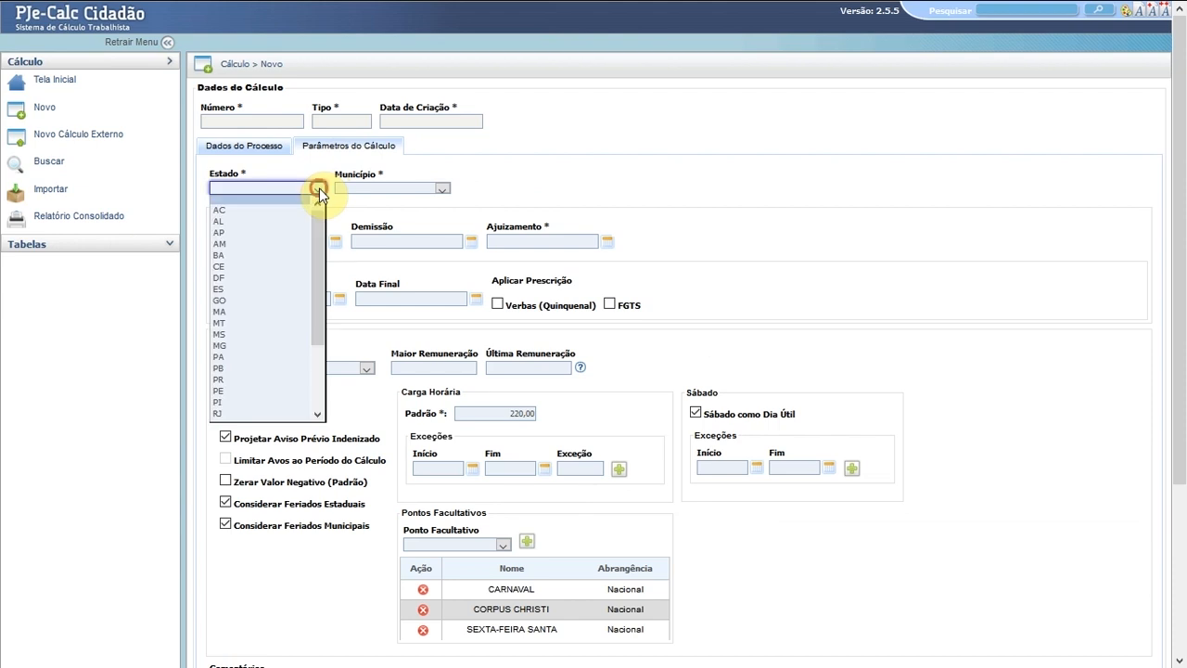
{"action": "left_click", "coordinate": [236, 356]}
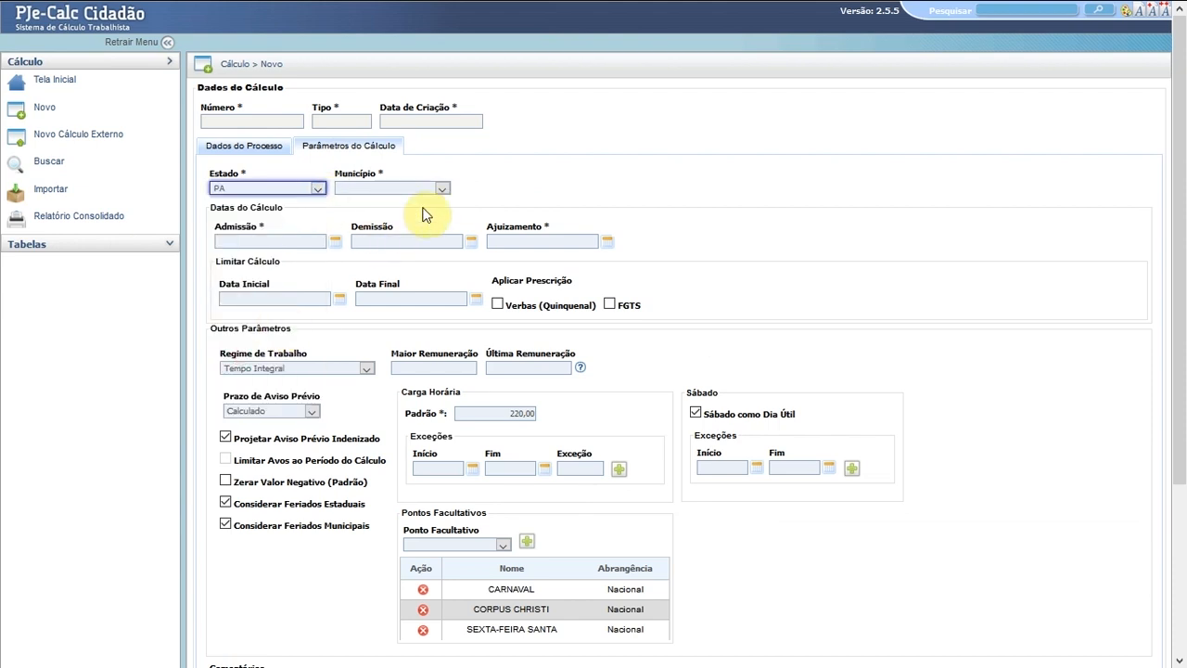
{"action": "left_click", "coordinate": [443, 189]}
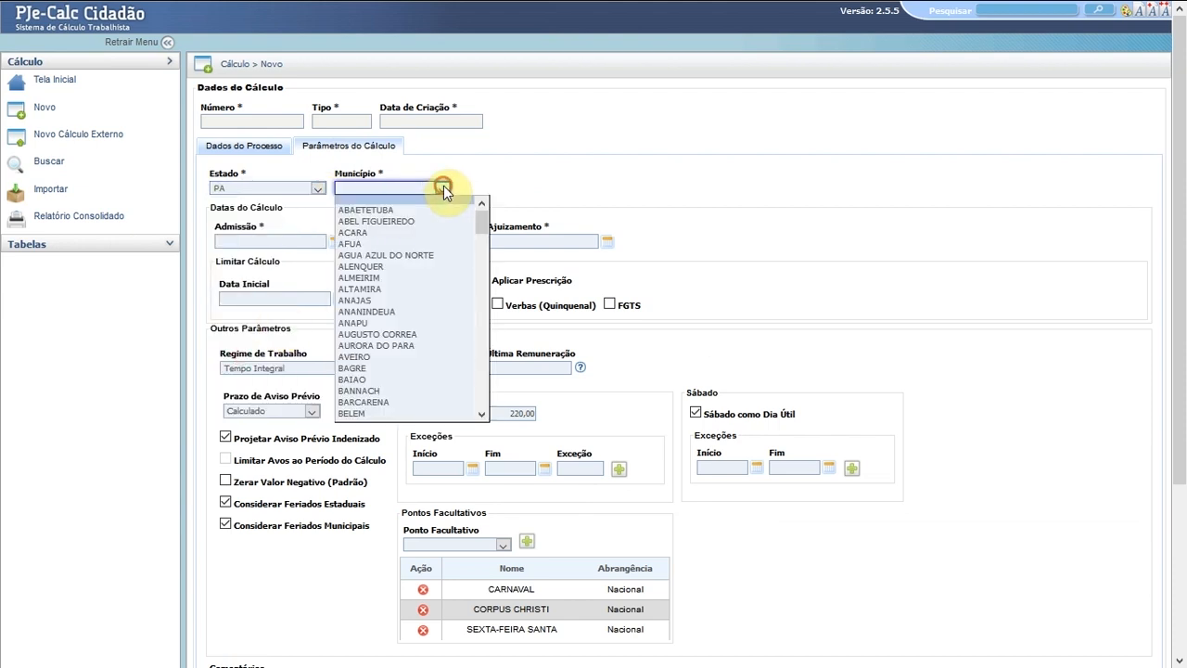
{"action": "left_click", "coordinate": [358, 414]}
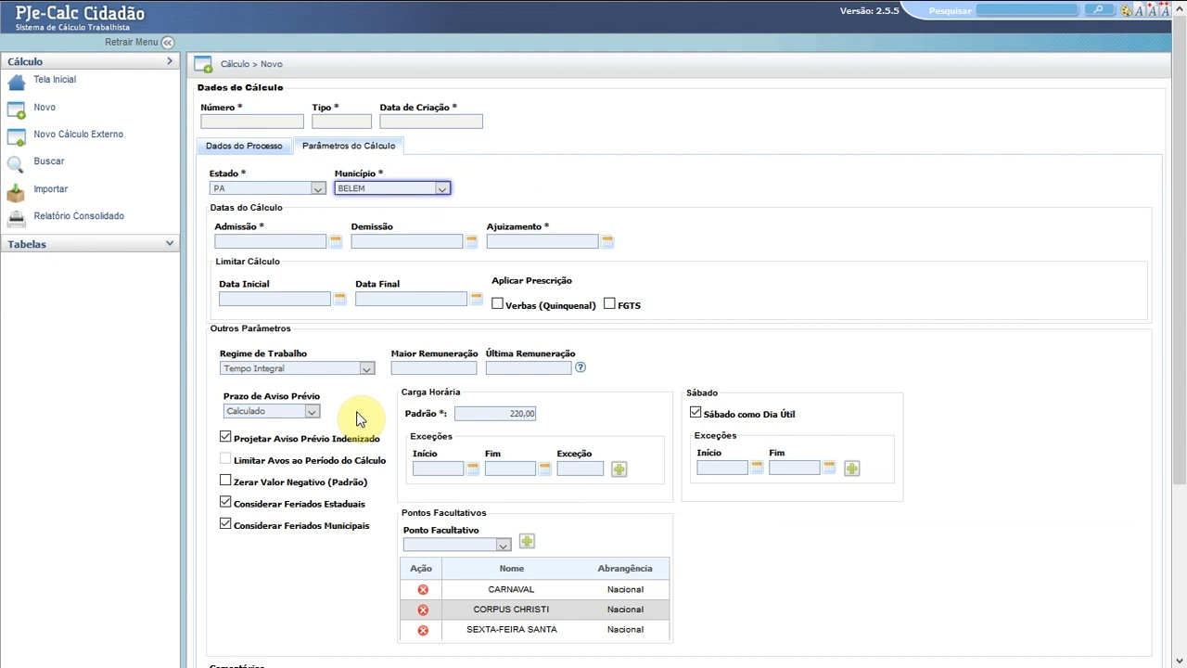
- Enter admission 10/10/2015, dismissal 12/12/2017, filing 20/01/2018, and apply prescription to FGTS
{"action": "left_click", "coordinate": [299, 241]}
{"action": "type", "text": "10/10/2015"}
{"action": "key", "text": "Tab"}
{"action": "type", "text": "12/12/201"}
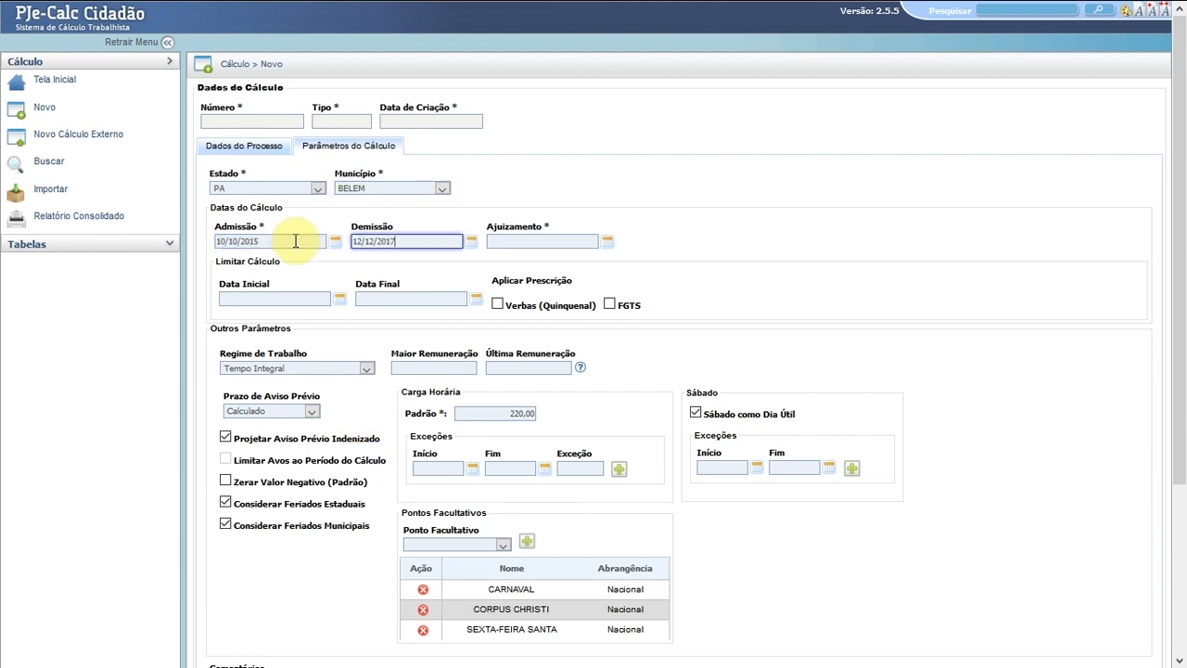
{"action": "type", "text": "7"}
{"action": "key", "text": "Tab"}
{"action": "type", "text": "20012018"}
{"action": "left_click", "coordinate": [317, 299]}
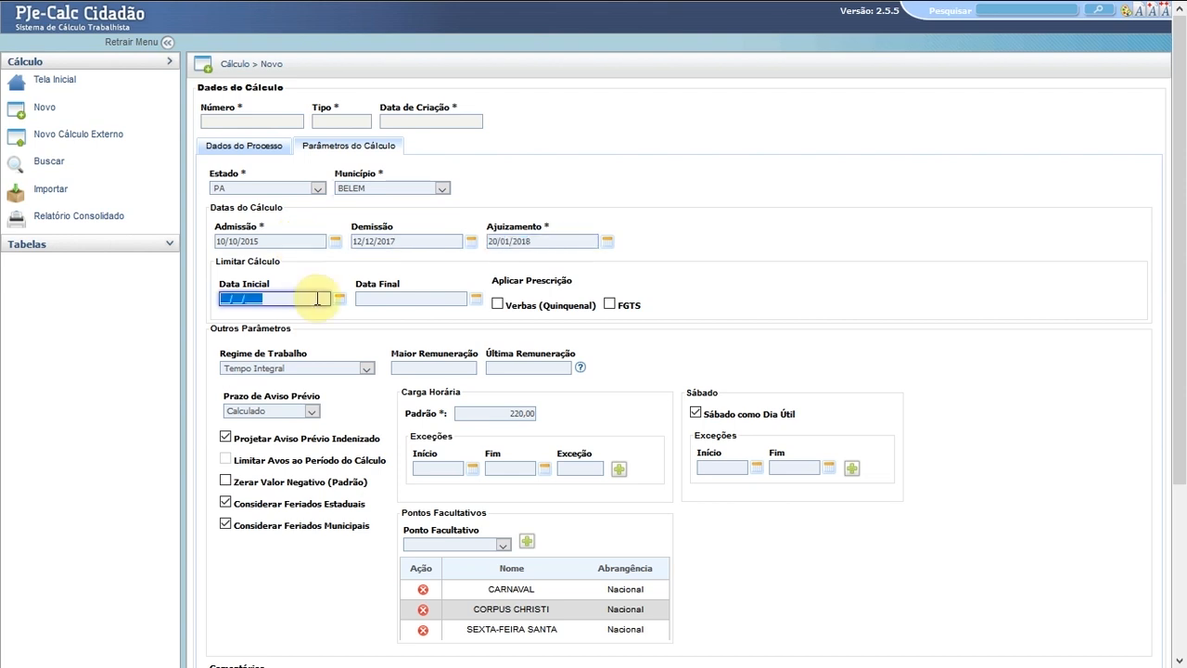
{"action": "left_click", "coordinate": [380, 299]}
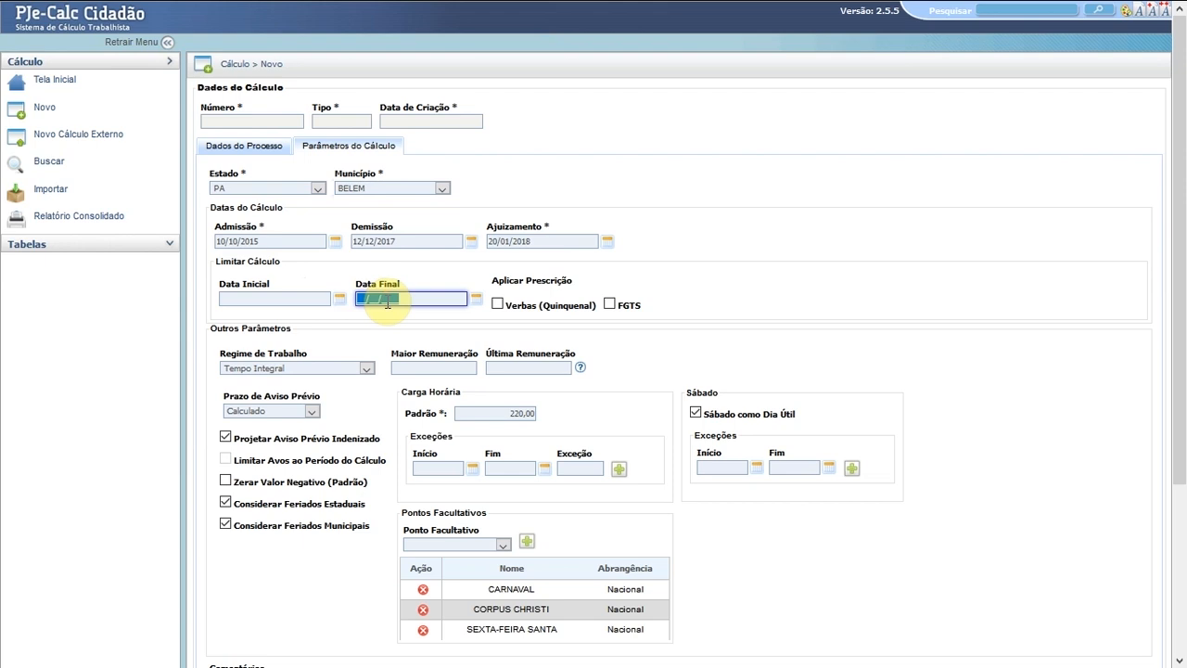
{"action": "left_click", "coordinate": [306, 243]}
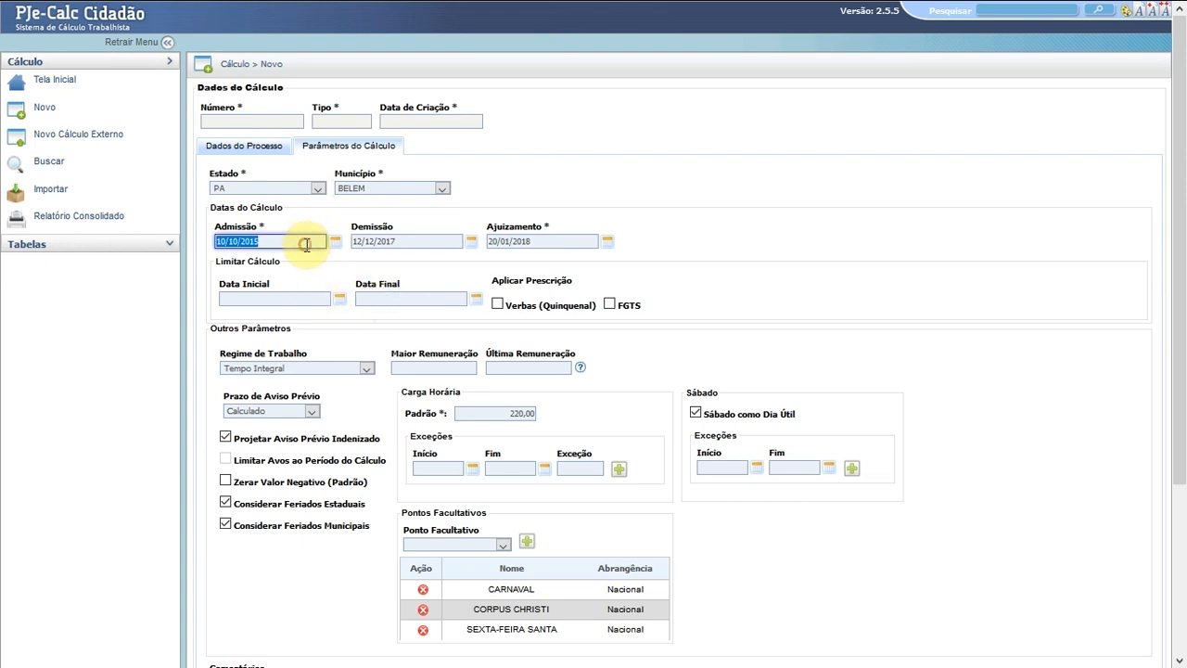
{"action": "left_click", "coordinate": [402, 240]}
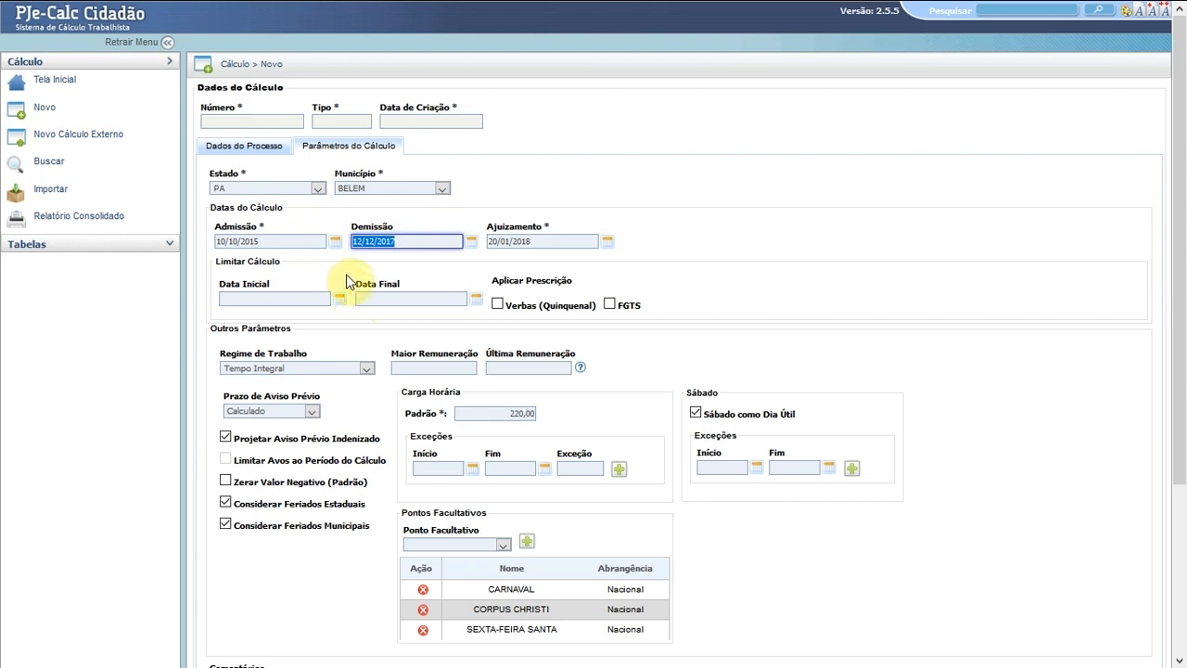
{"action": "left_click", "coordinate": [298, 299]}
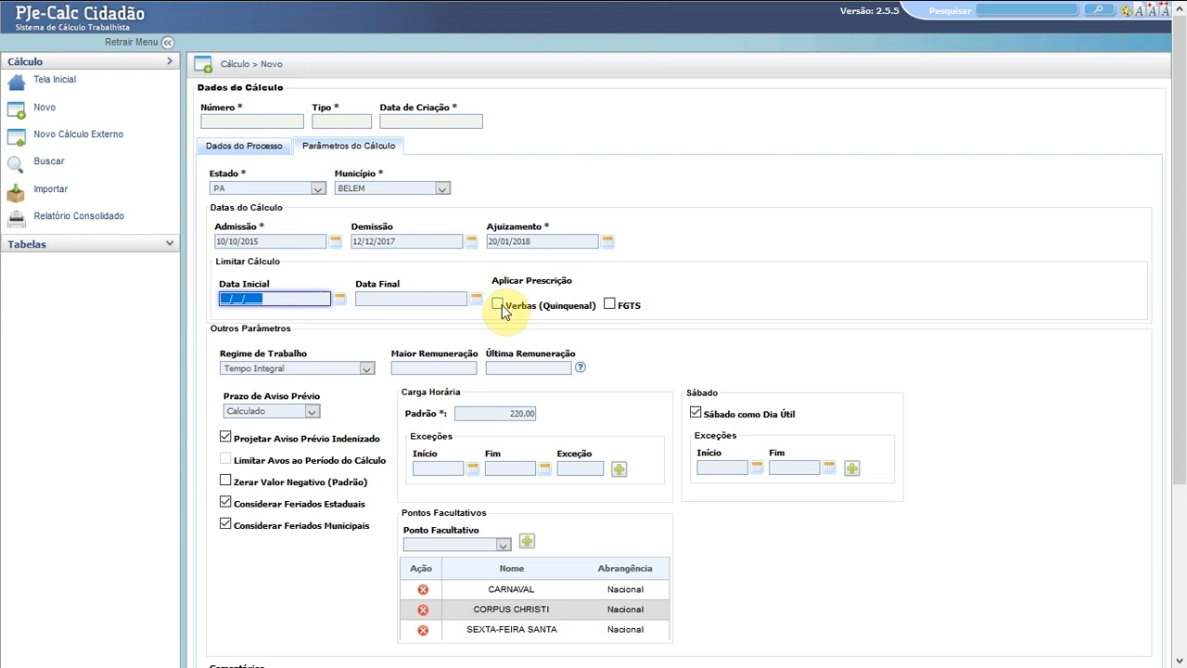
{"action": "left_click", "coordinate": [610, 304]}
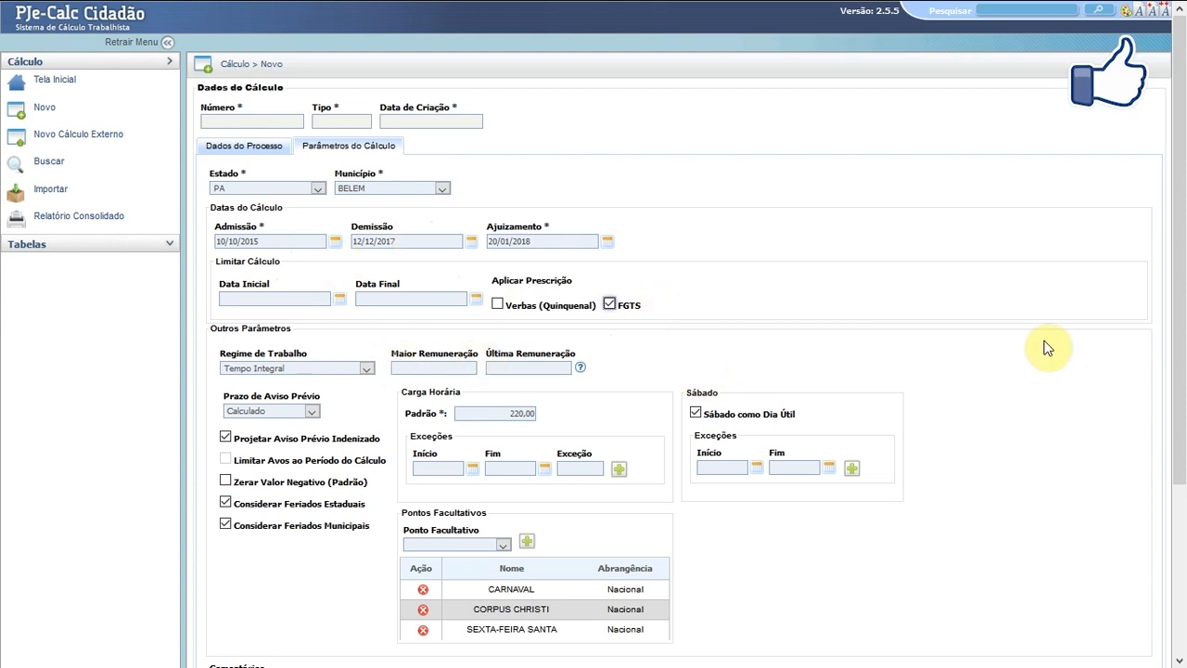
- Scroll to Outros Parâmetros and list the work regimes, leaving Tempo Integral selected
{"action": "left_click_drag", "start_coordinate": [1184, 341], "coordinate": [1182, 495]}
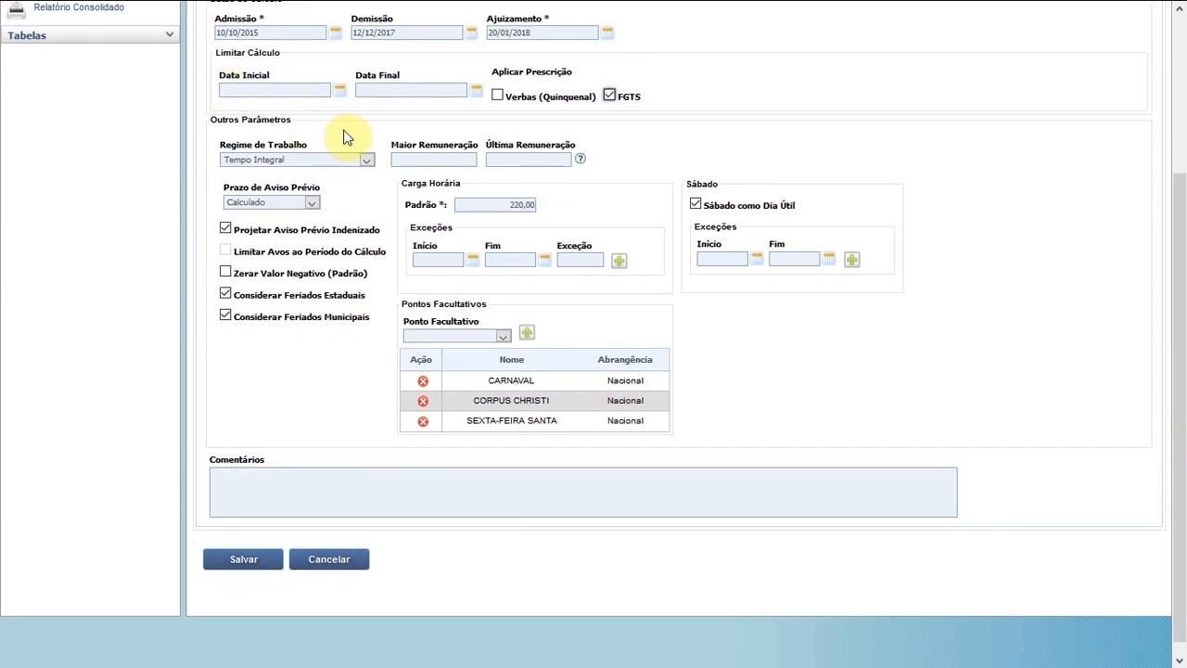
{"action": "left_click", "coordinate": [367, 162]}
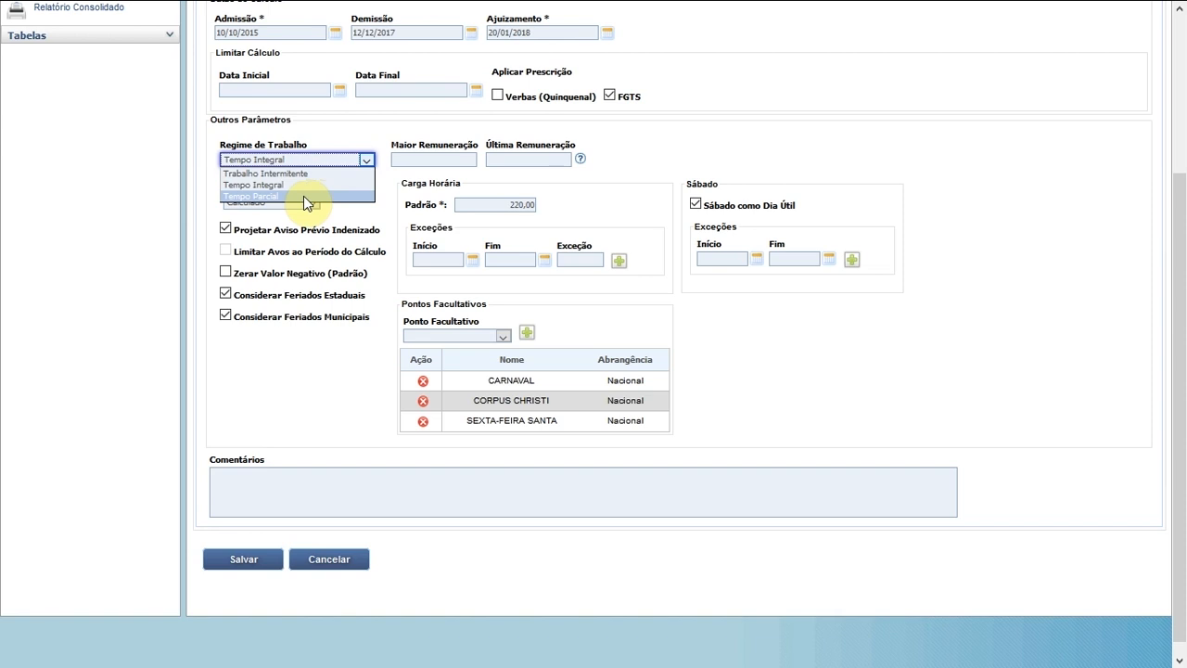
- Keep Tempo Integral and set Carga Horária Padrão to 220,00 hours
{"action": "left_click", "coordinate": [443, 157]}
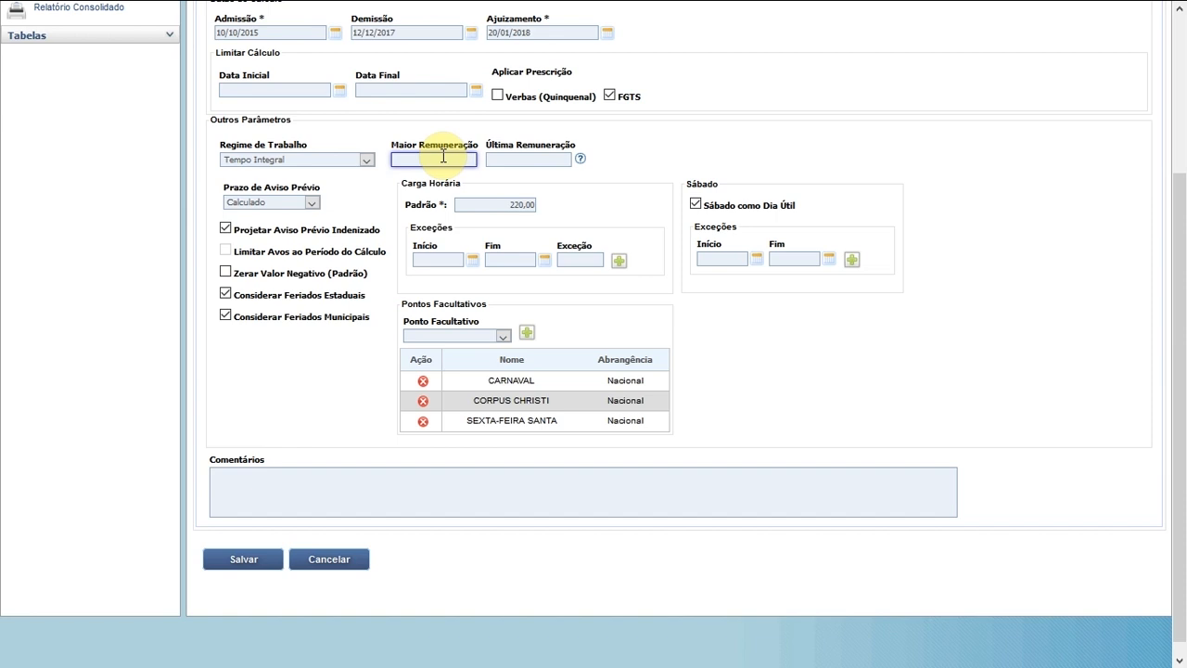
{"action": "left_click", "coordinate": [498, 158]}
{"action": "mouse_move", "coordinate": [581, 165]}
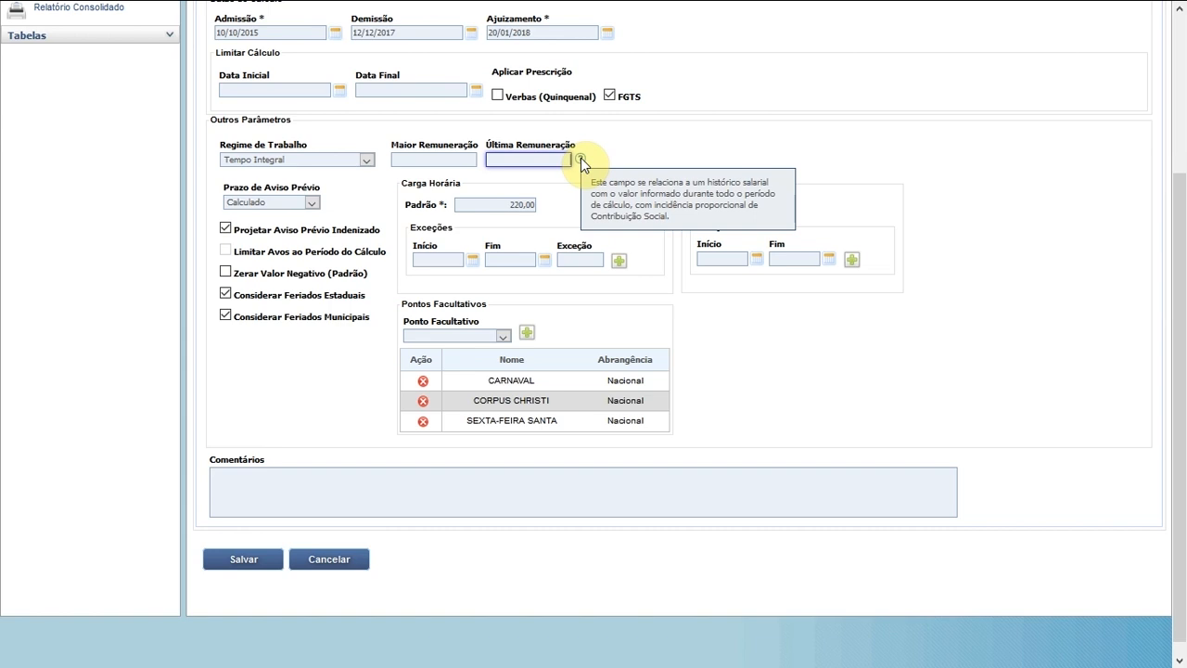
{"action": "double_click", "coordinate": [509, 205]}
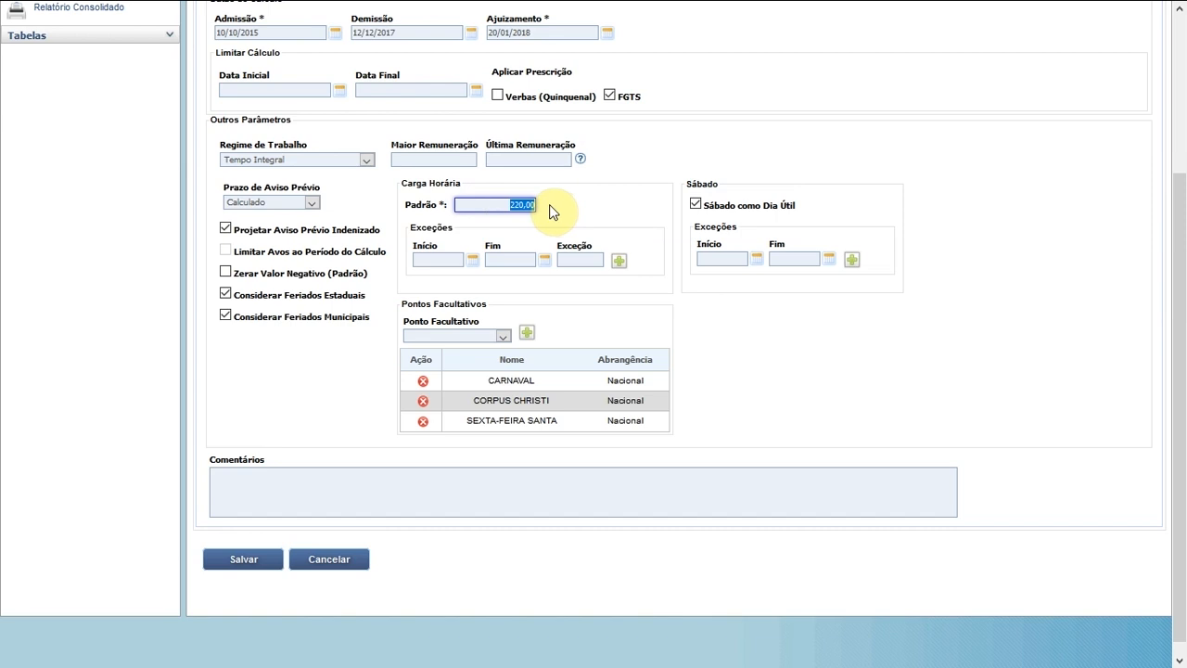
- Add a 180,00-hour workload exception for 10/10/2015 to 31/12/2015
{"action": "left_click", "coordinate": [443, 259]}
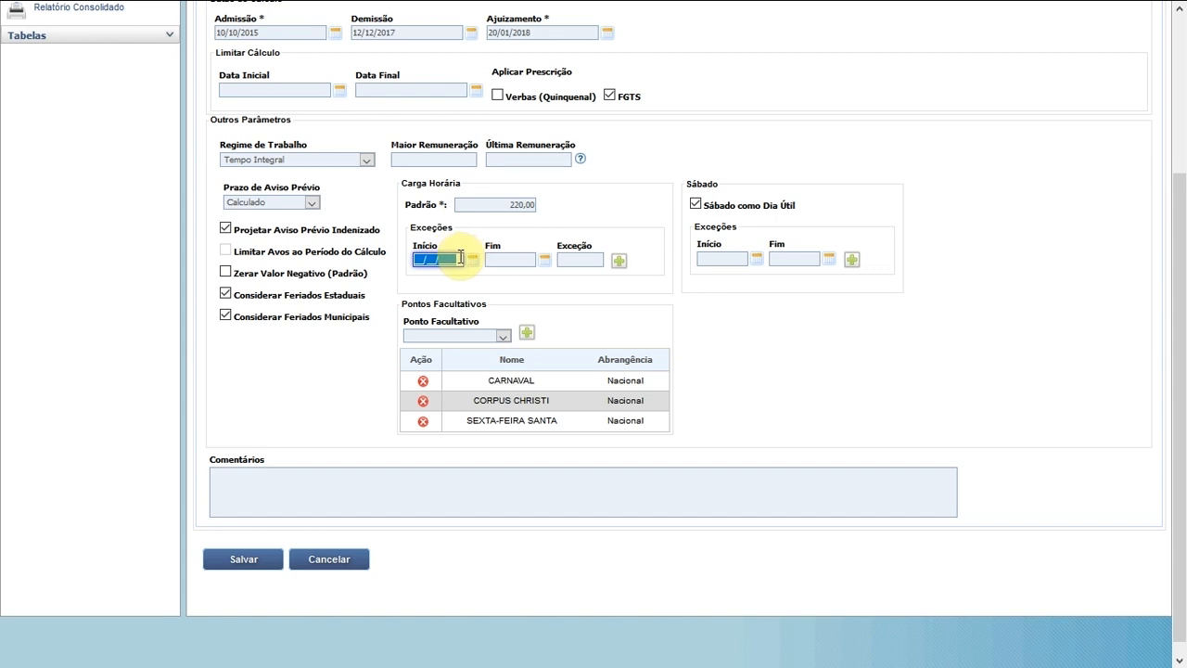
{"action": "type", "text": "10/10/2015"}
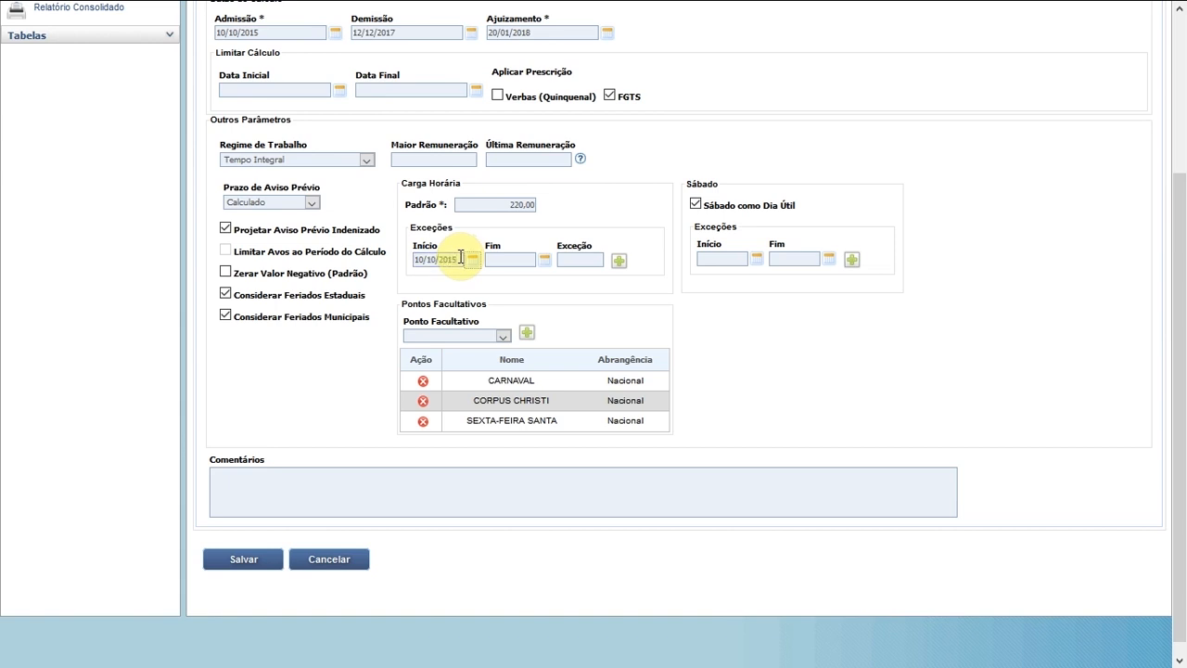
{"action": "key", "text": "Tab"}
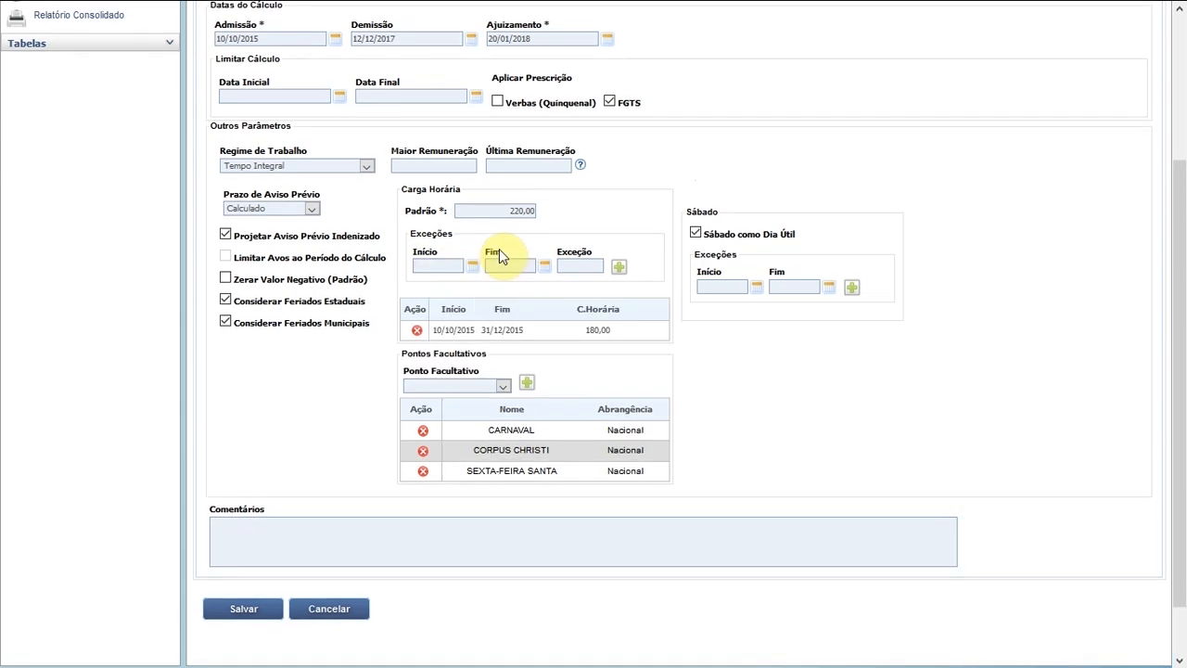
{"action": "left_click", "coordinate": [441, 332]}
{"action": "left_click", "coordinate": [505, 212]}
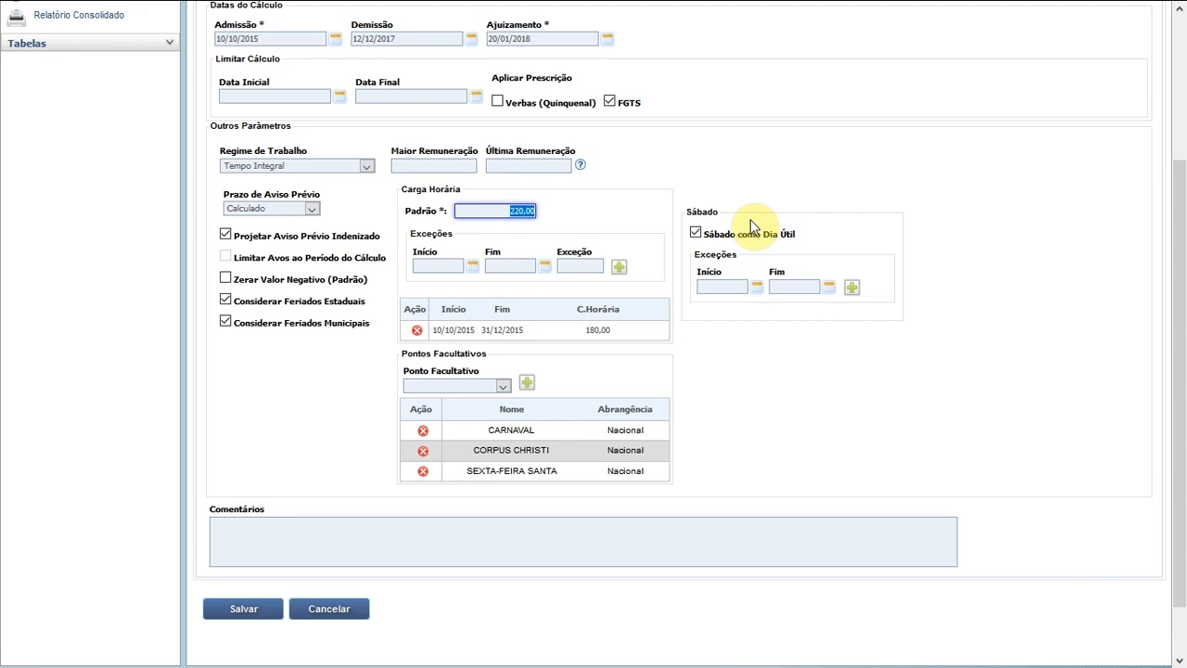
- Uncheck Saturday as a working day and add a Saturday exception for 10/10/2015–31/12/2015
{"action": "left_click", "coordinate": [758, 265]}
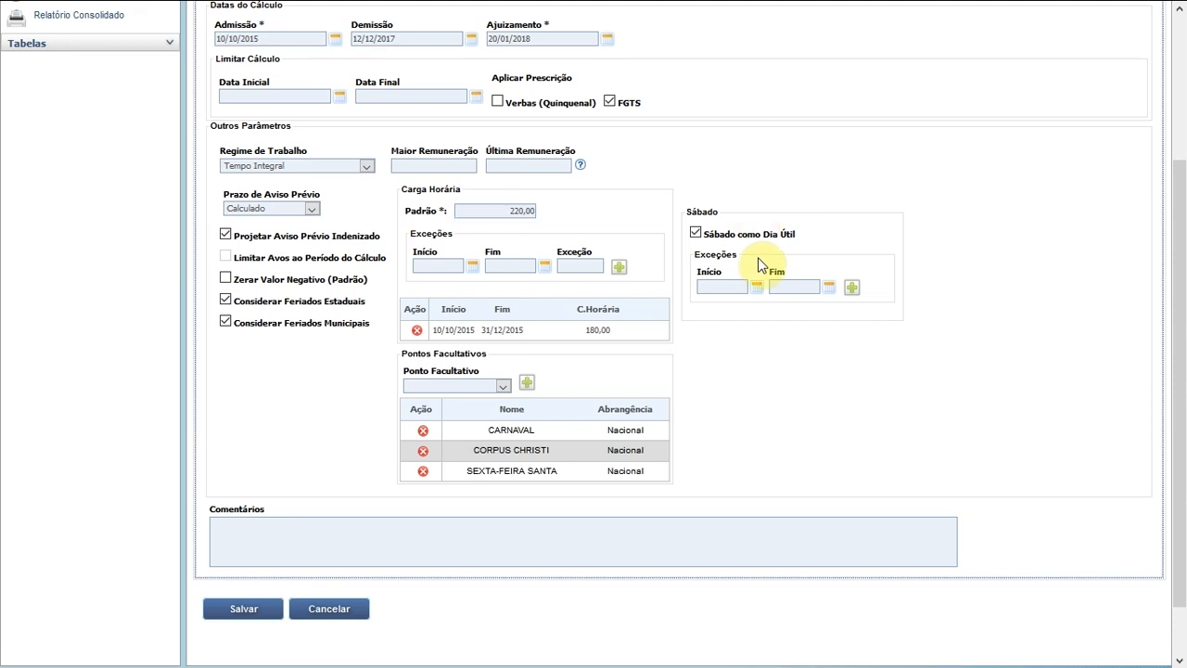
{"action": "left_click", "coordinate": [698, 235]}
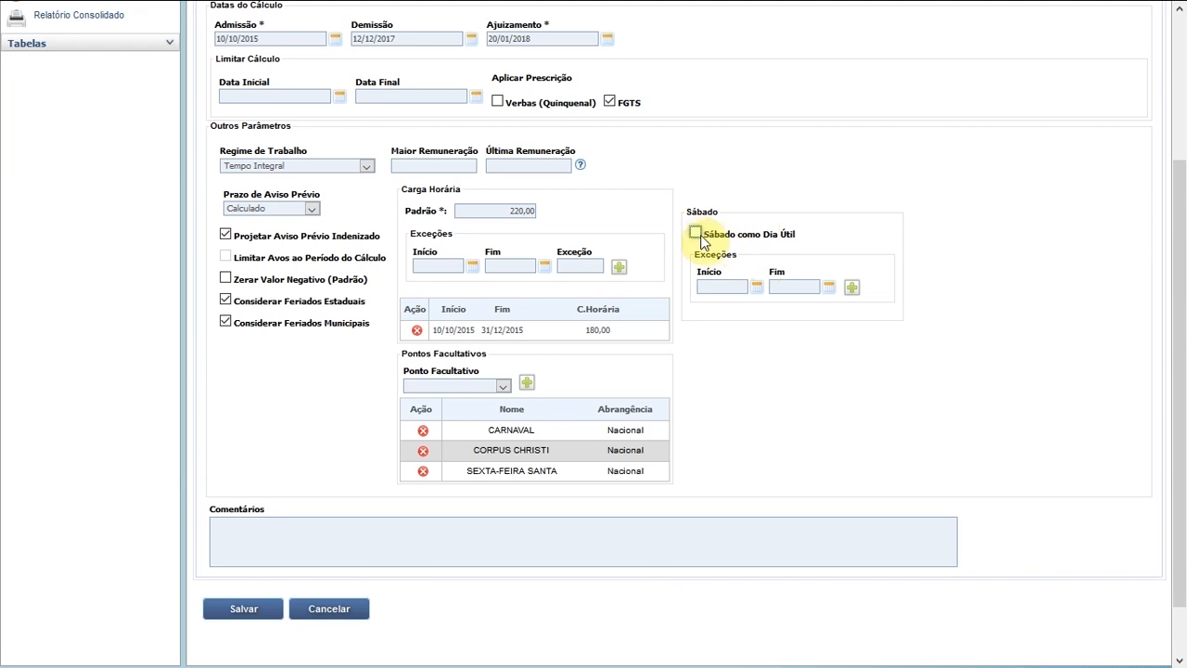
{"action": "left_click", "coordinate": [734, 286]}
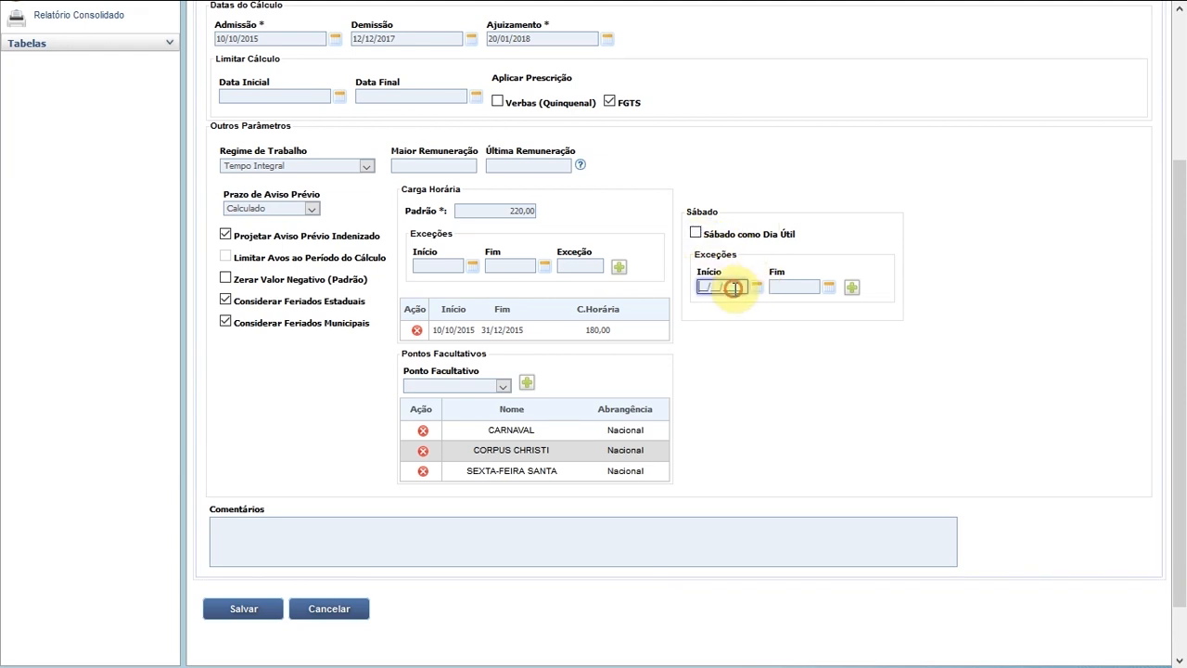
{"action": "type", "text": "1010"}
{"action": "type", "text": "2015"}
{"action": "key", "text": "Tab"}
{"action": "key", "text": "Tab"}
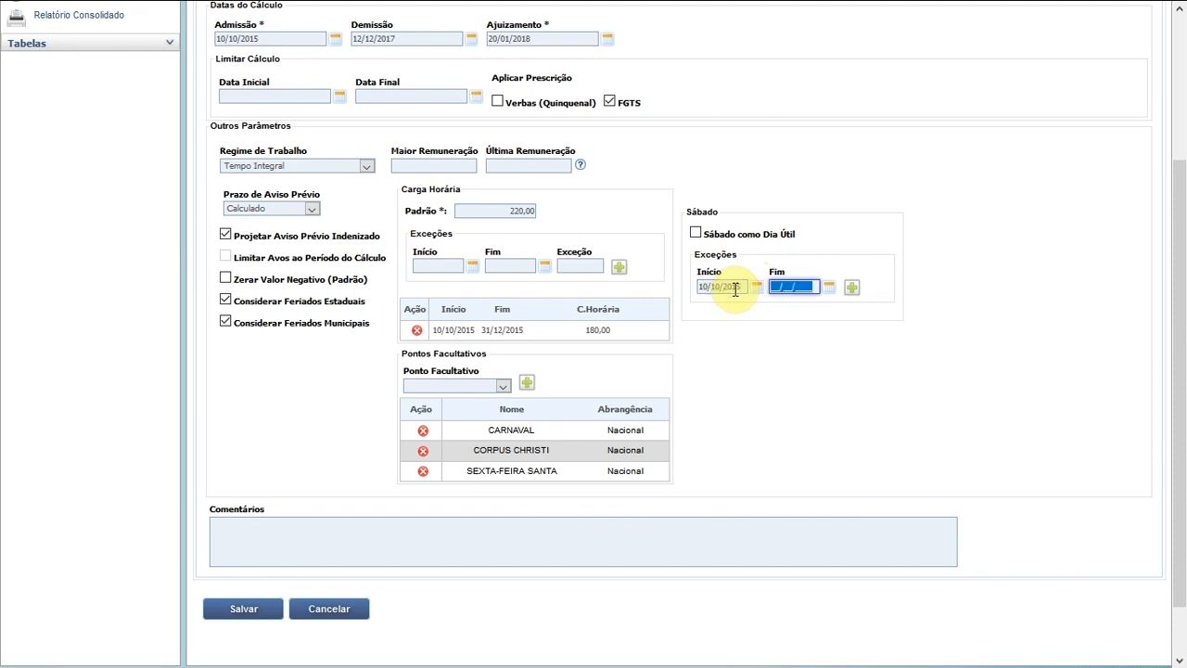
{"action": "type", "text": "31/12/2015"}
{"action": "key", "text": "Tab"}
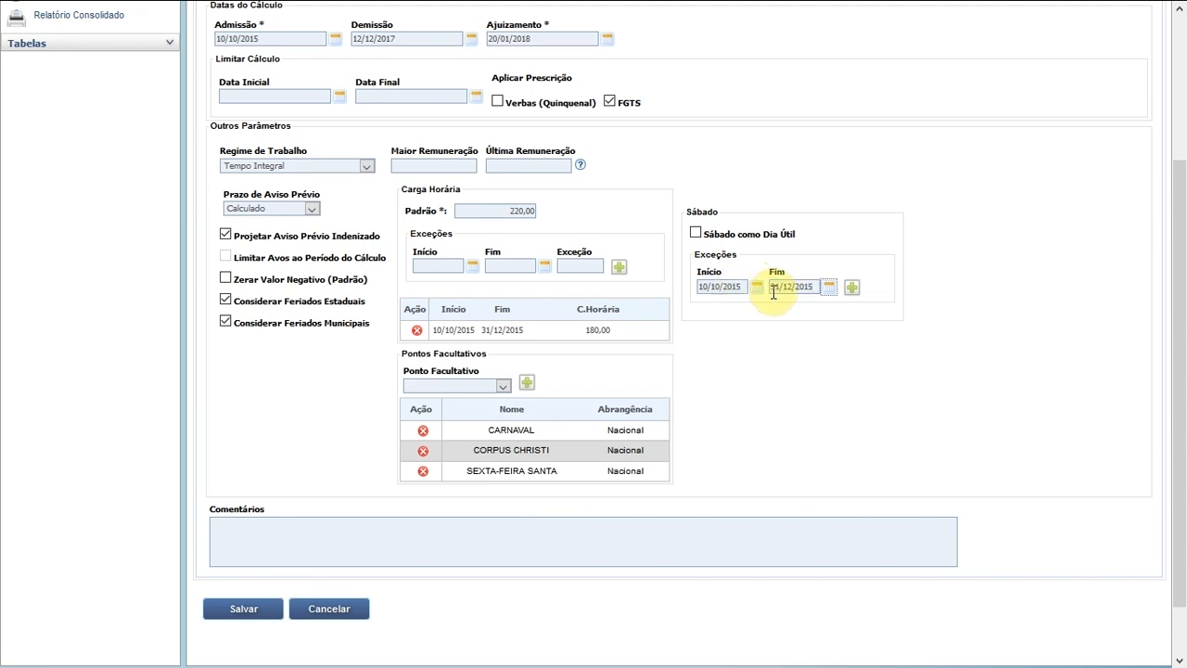
{"action": "left_click", "coordinate": [852, 293]}
{"action": "scroll", "coordinate": [840, 348], "scroll_direction": "down", "scroll_amount": 2}
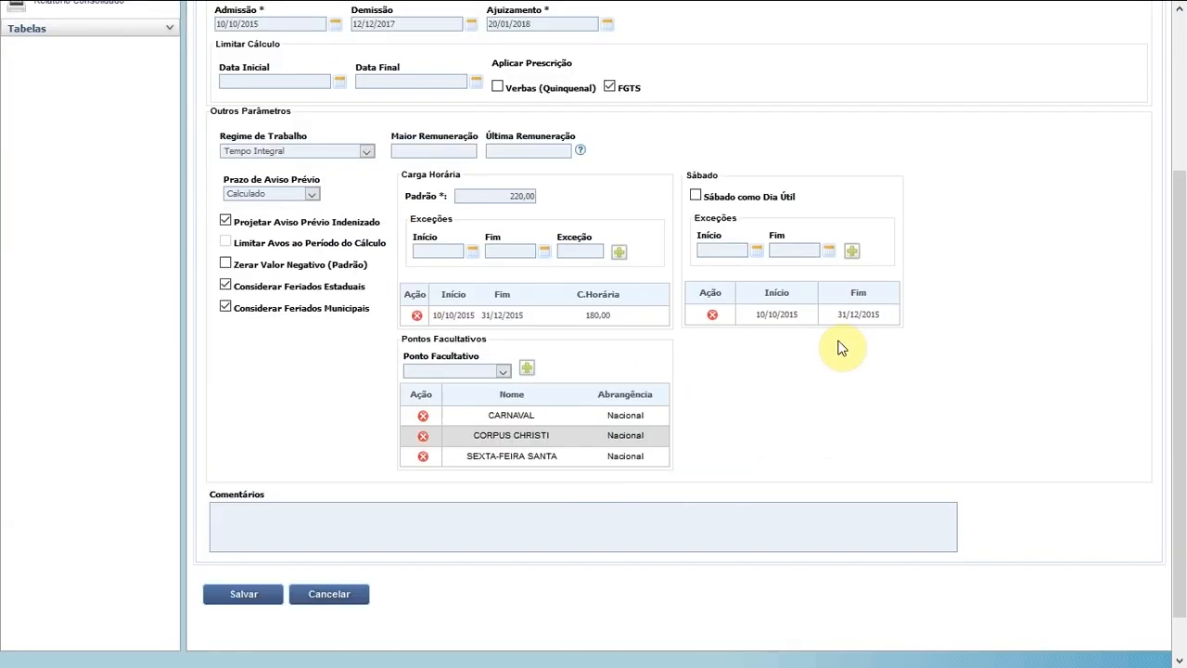
- Set Prazo de Aviso Prévio to Não apurar after briefly choosing Informado
{"action": "left_click", "coordinate": [314, 195]}
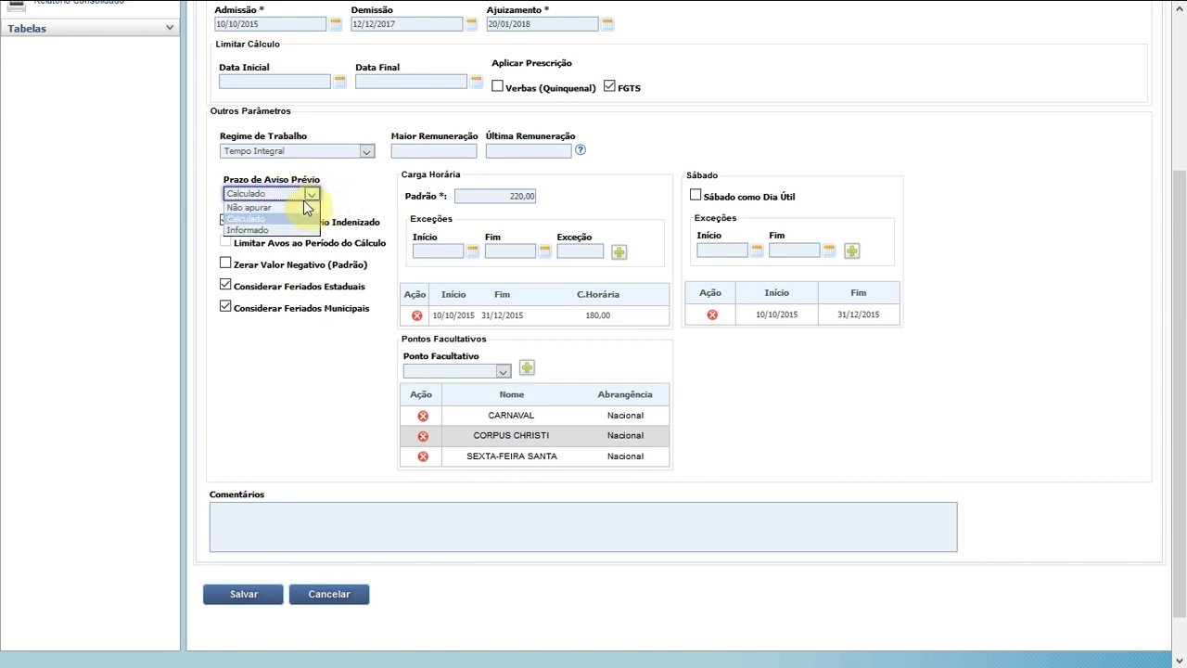
{"action": "left_click", "coordinate": [288, 230]}
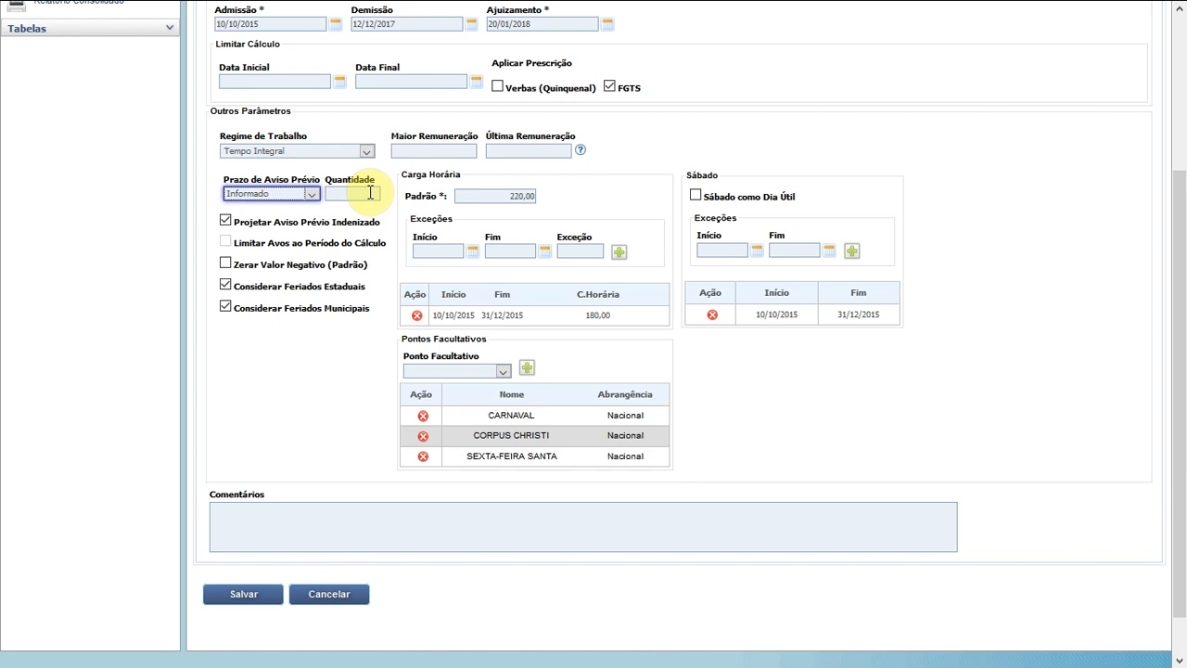
{"action": "left_click", "coordinate": [312, 195]}
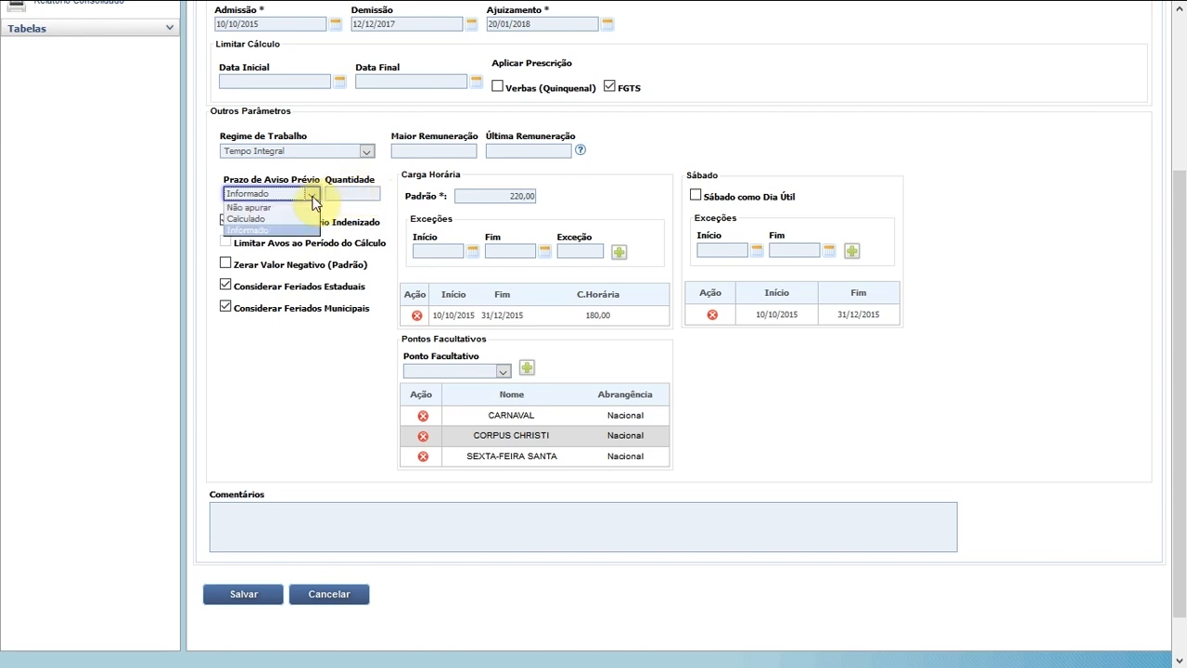
{"action": "left_click", "coordinate": [269, 209]}
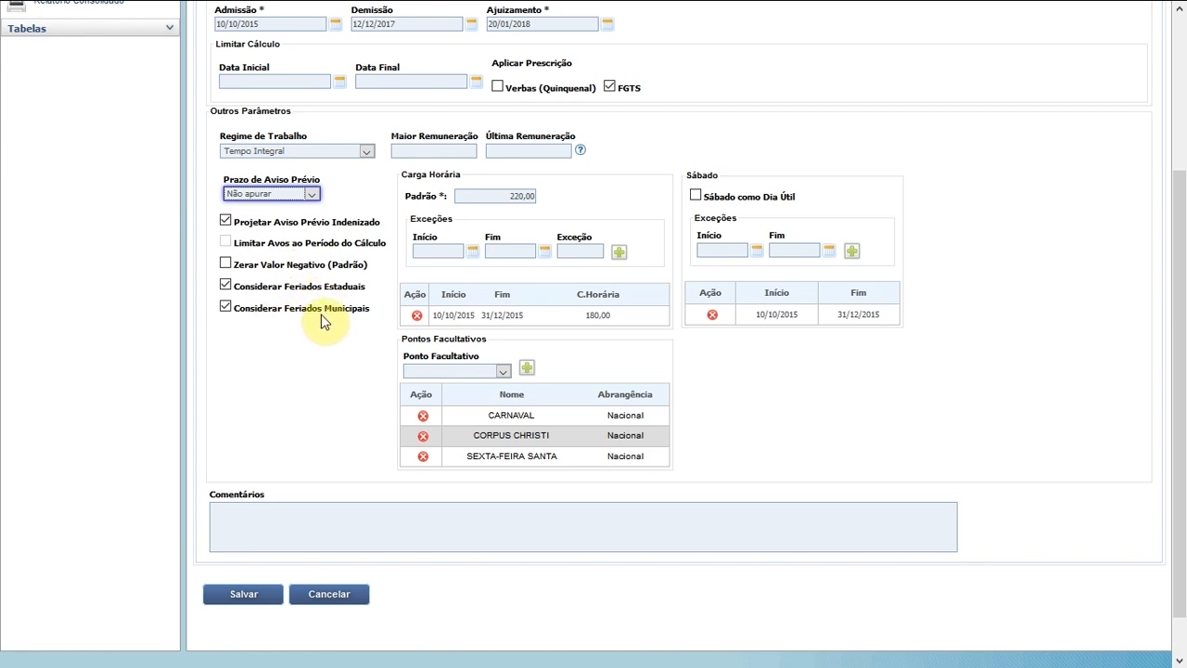
{"action": "left_click_drag", "start_coordinate": [1183, 263], "coordinate": [1180, 102]}
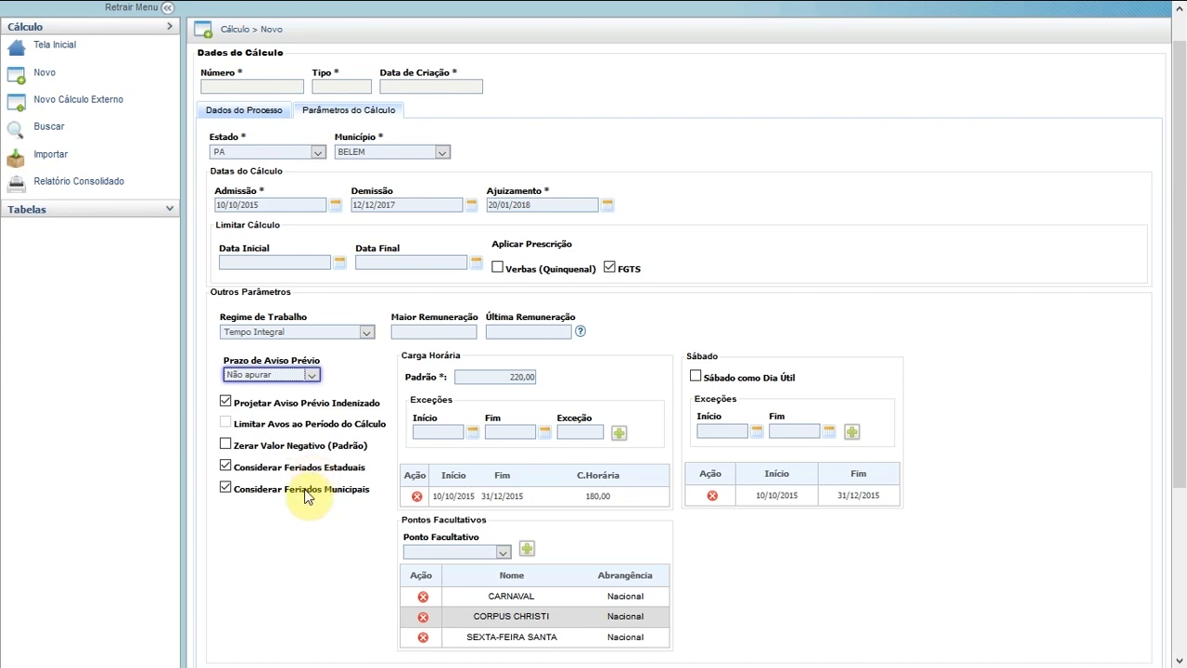
{"action": "left_click", "coordinate": [270, 153]}
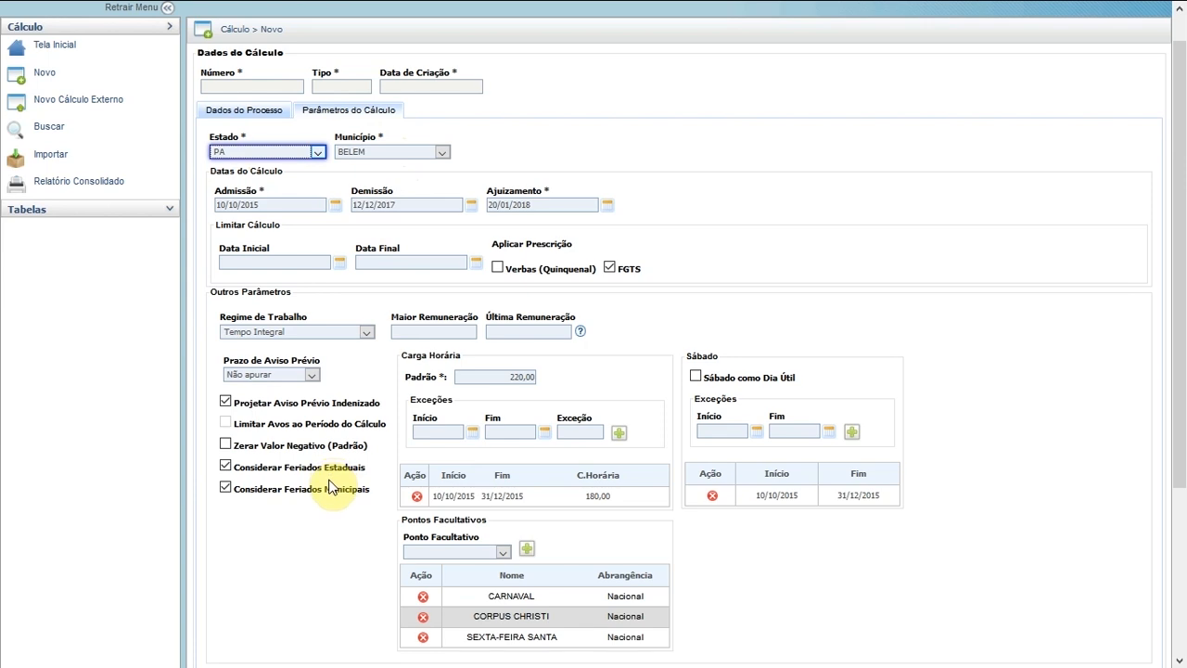
{"action": "left_click_drag", "start_coordinate": [1181, 338], "coordinate": [1178, 466]}
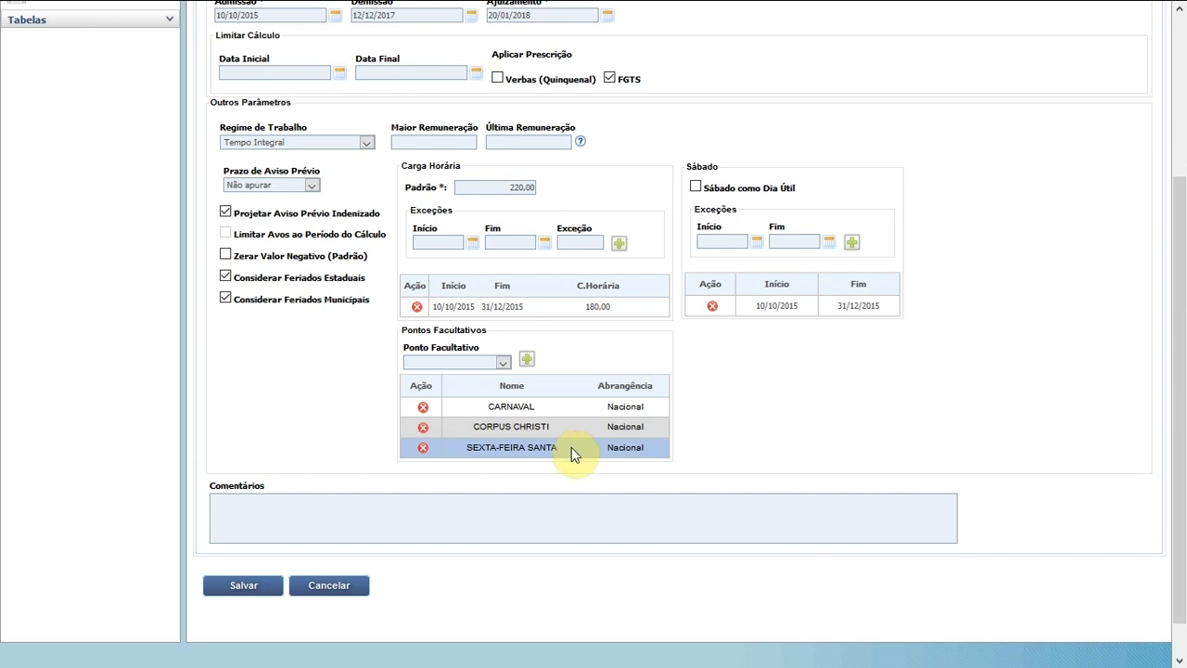
- Delete CARNAVAL from Pontos Facultativos, leaving CORPUS CHRISTI and SEXTA-FEIRA SANTA
{"action": "left_click", "coordinate": [424, 410]}
{"action": "left_click_drag", "start_coordinate": [1181, 194], "coordinate": [1182, 401]}
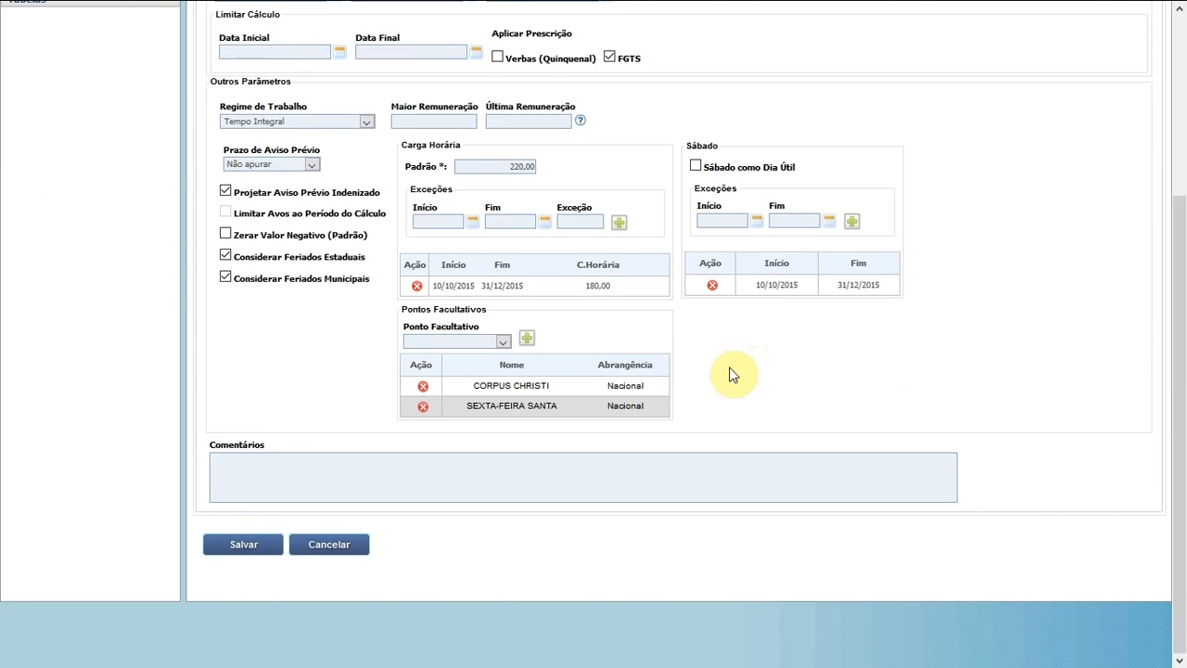
{"action": "left_click", "coordinate": [486, 463]}
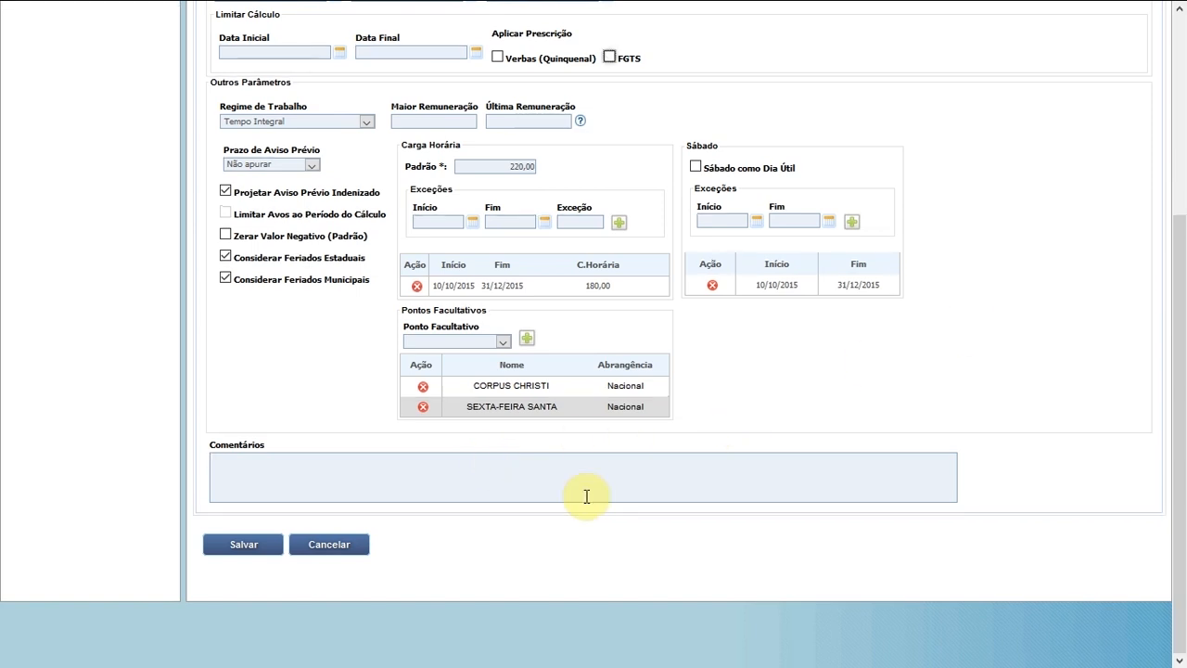
- Save the Dados do Cálculo parameters for the new calculation with Salvar
{"action": "left_click", "coordinate": [245, 547]}
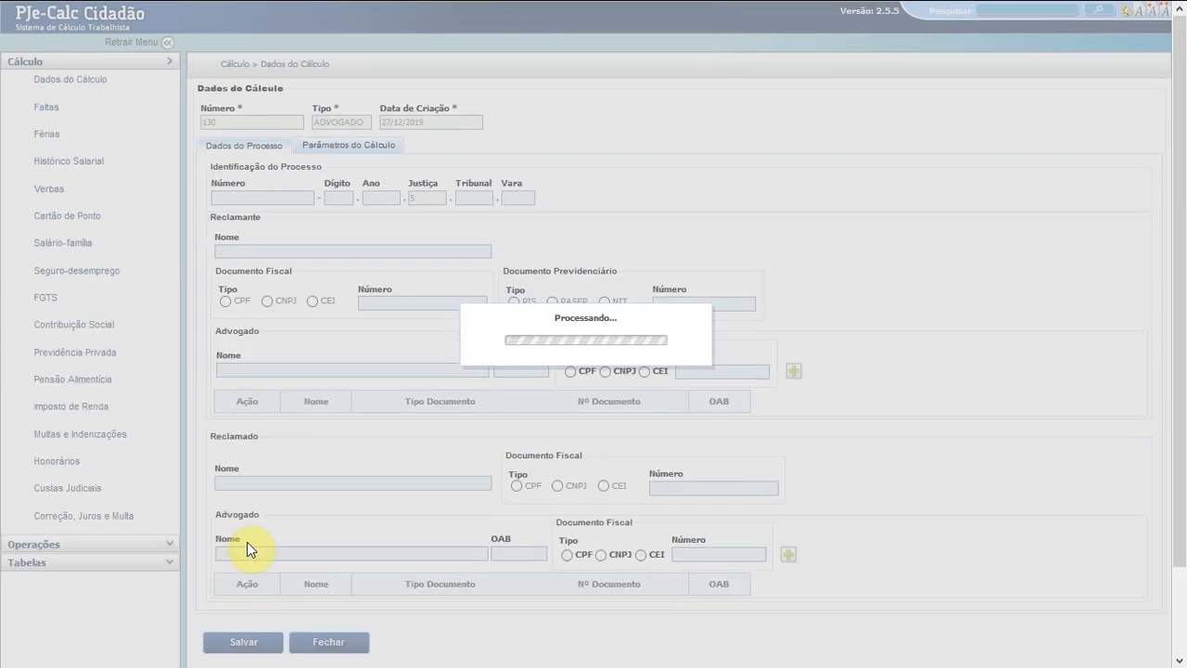